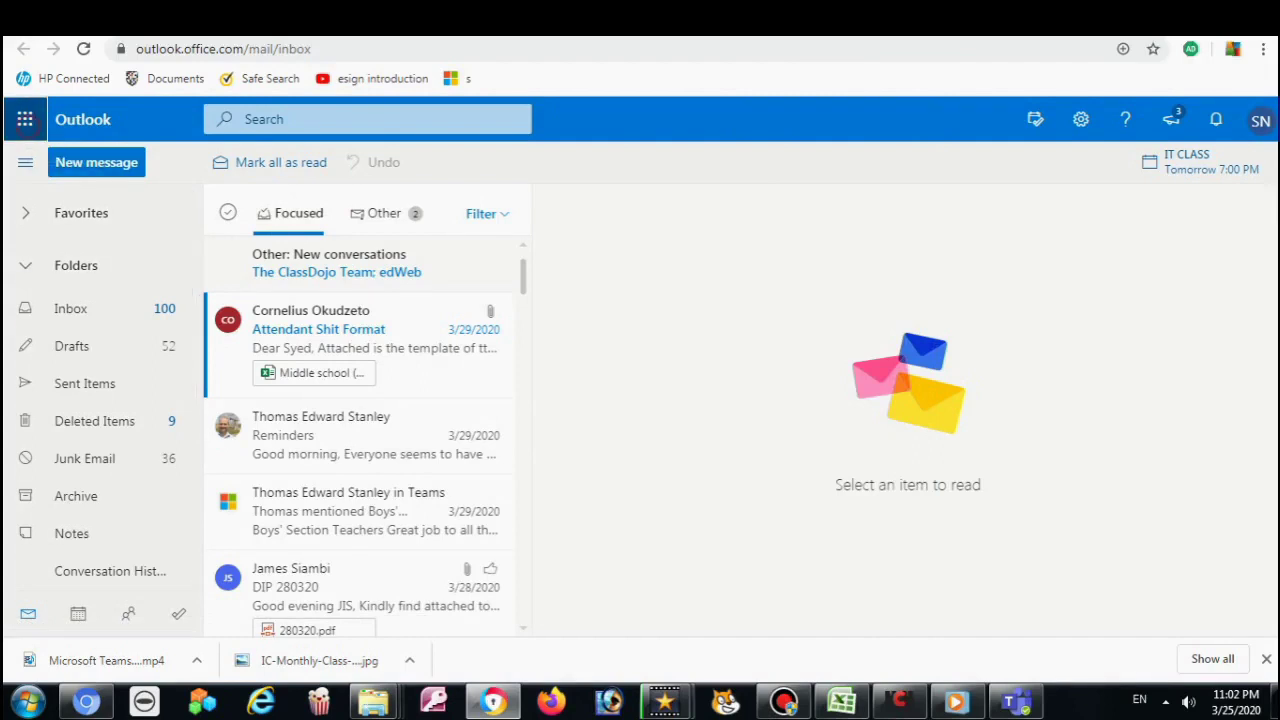
Step: Launch Microsoft Forms from Outlook's app launcher to reach the My forms list
left_click(25, 119)
left_click(70, 466)
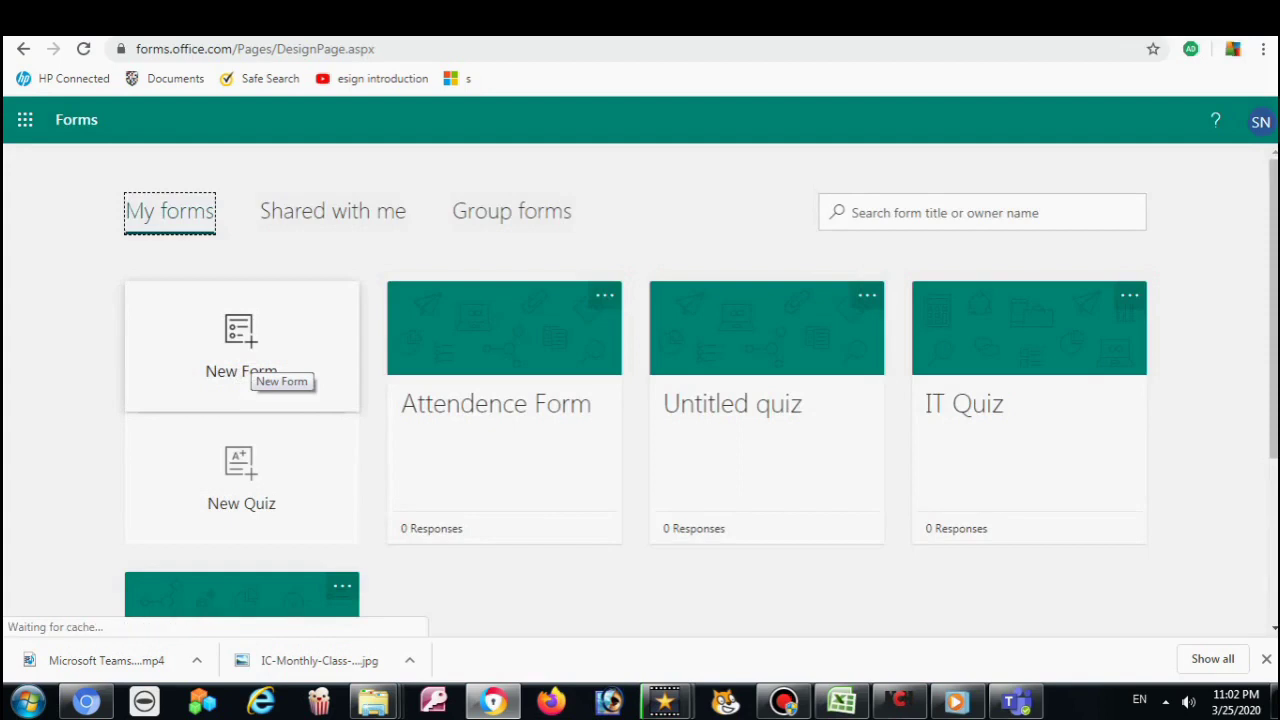
Step: Create a new blank form titled 'Atendence Form'
left_click(258, 372)
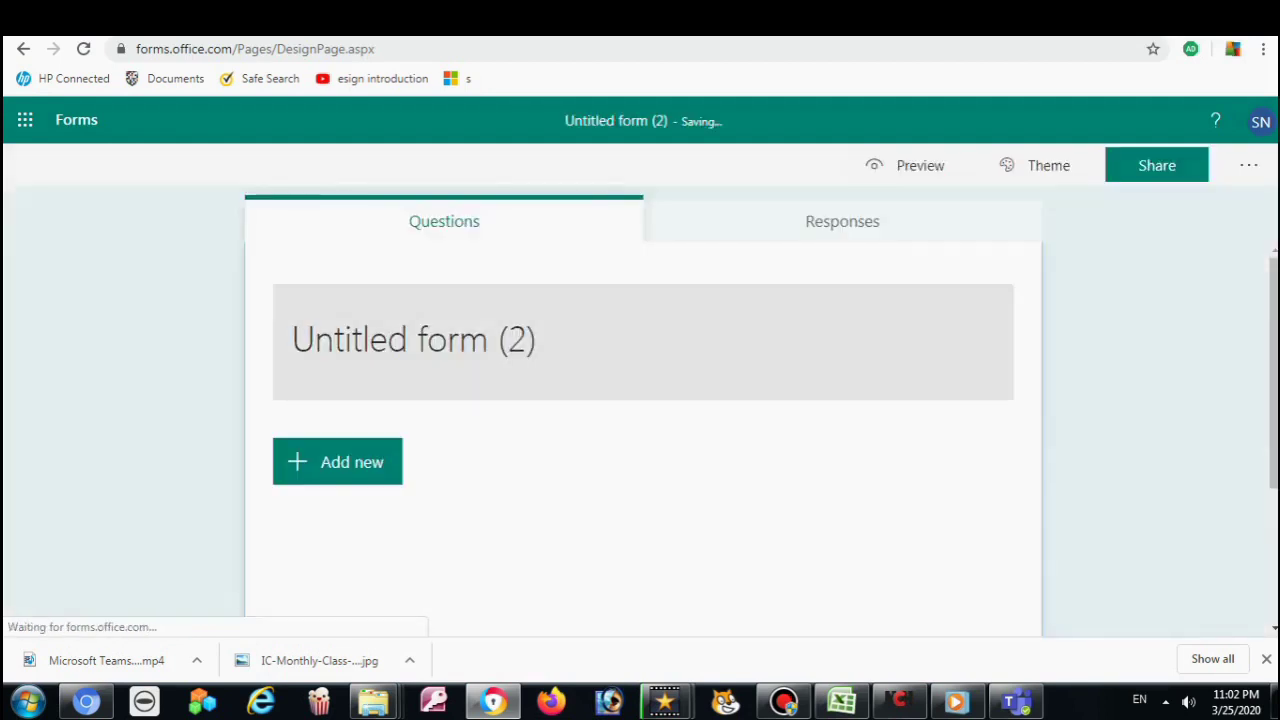
left_click(478, 326)
type("Ateence")
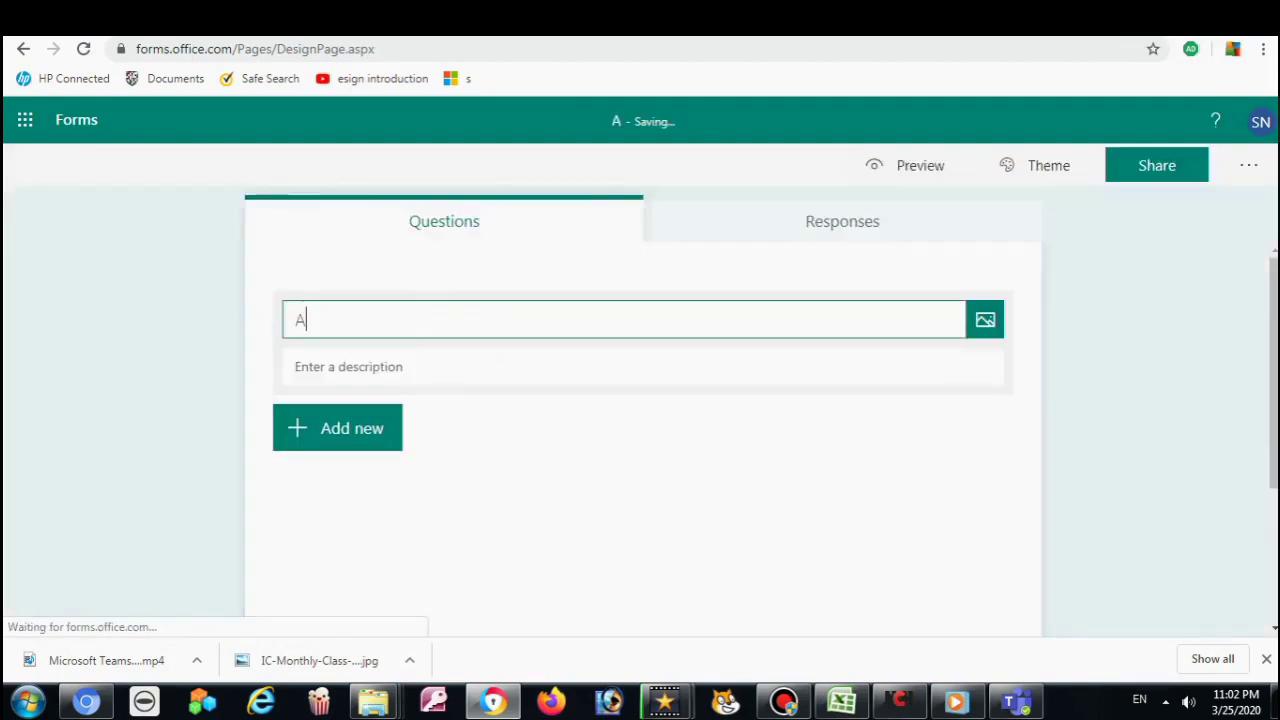
key("BackSpace")
key("BackSpace")
key("BackSpace")
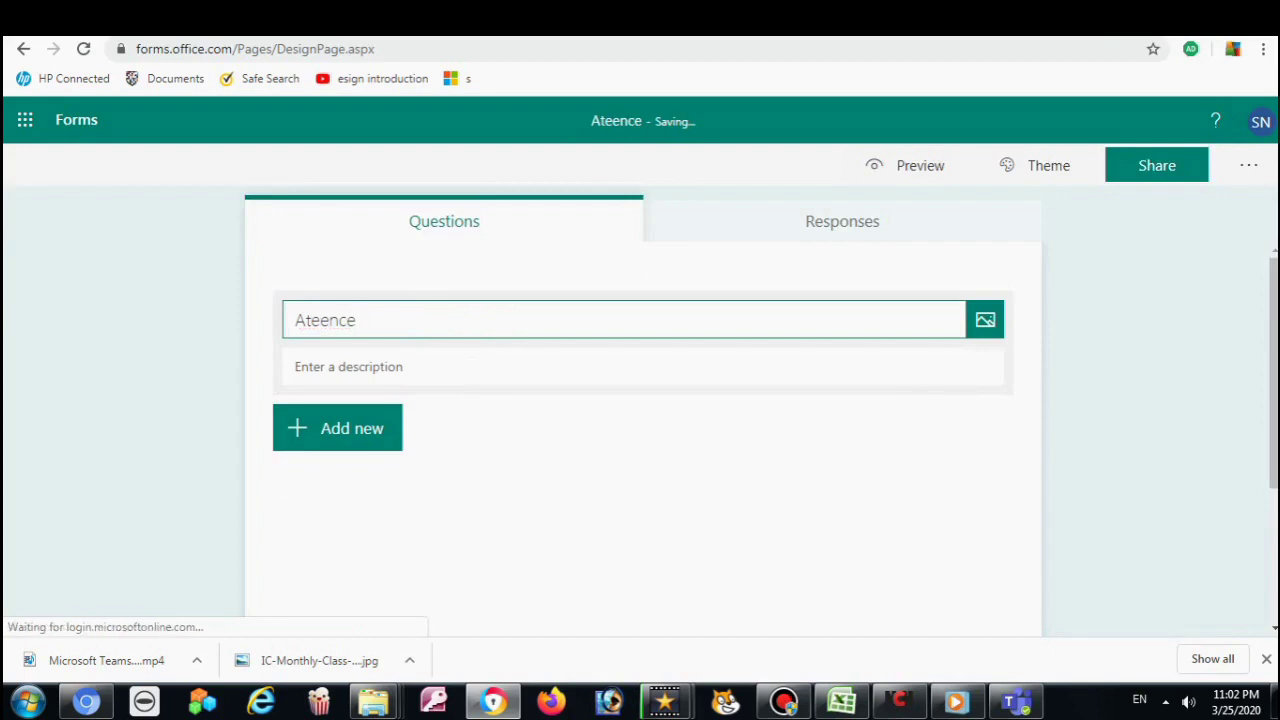
key("BackSpace")
key("BackSpace")
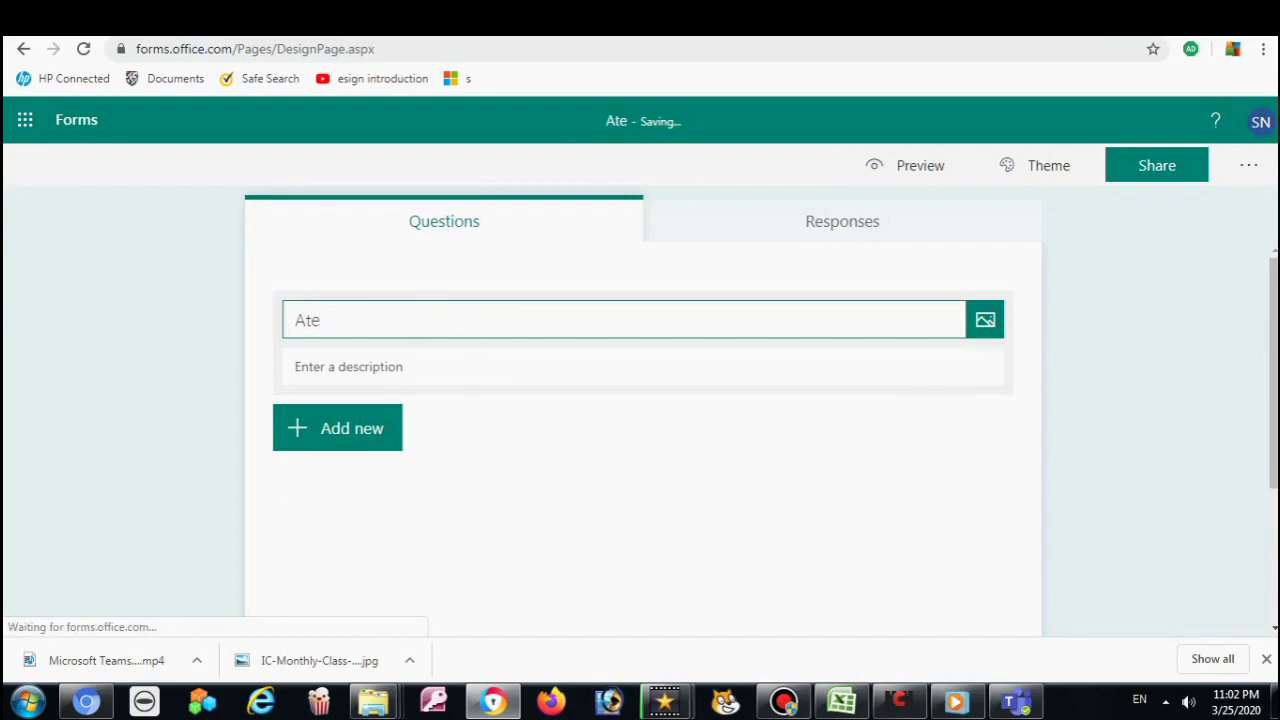
type("ndence Form")
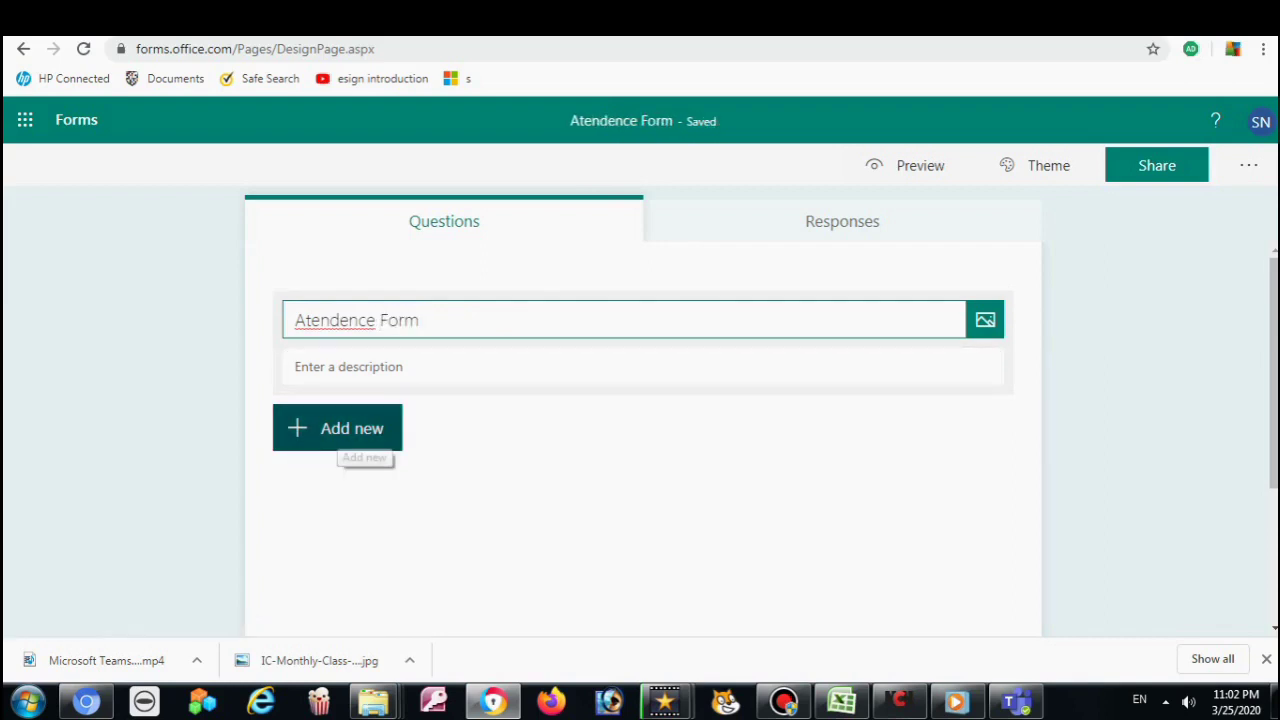
left_click(352, 430)
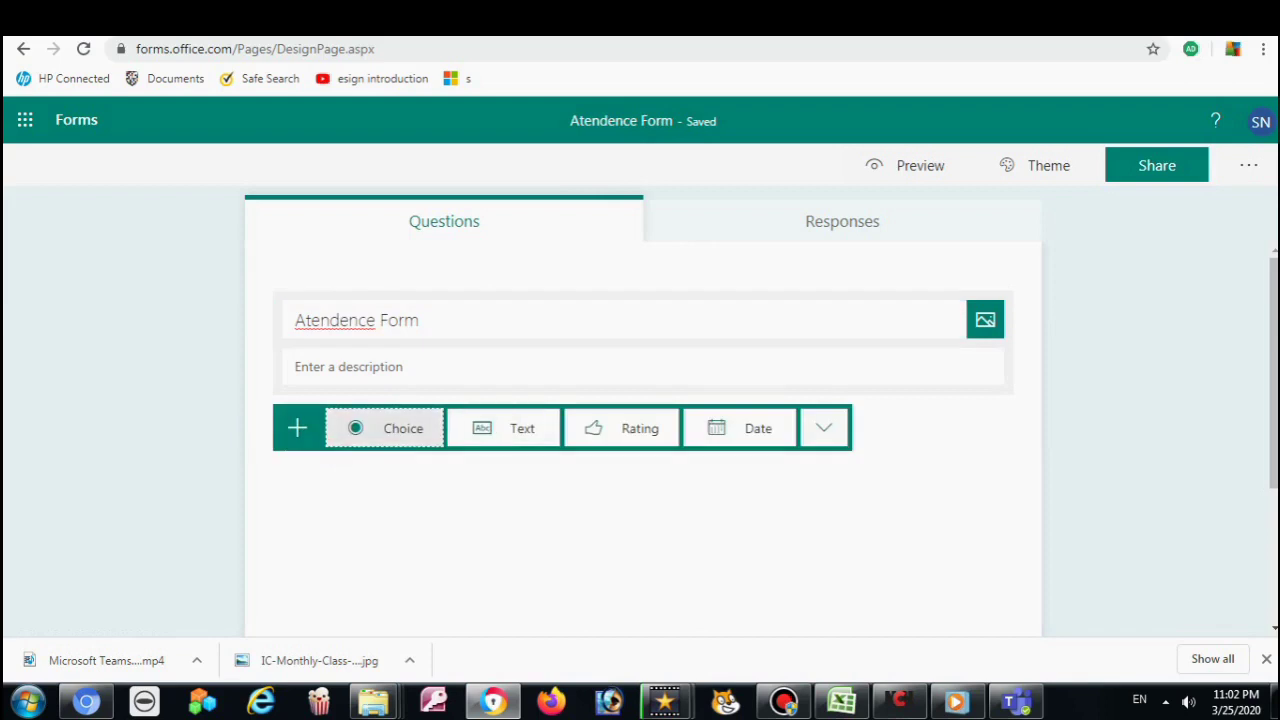
Step: Add a choice question 'I am Here' with answer options Yes and No
left_click(398, 430)
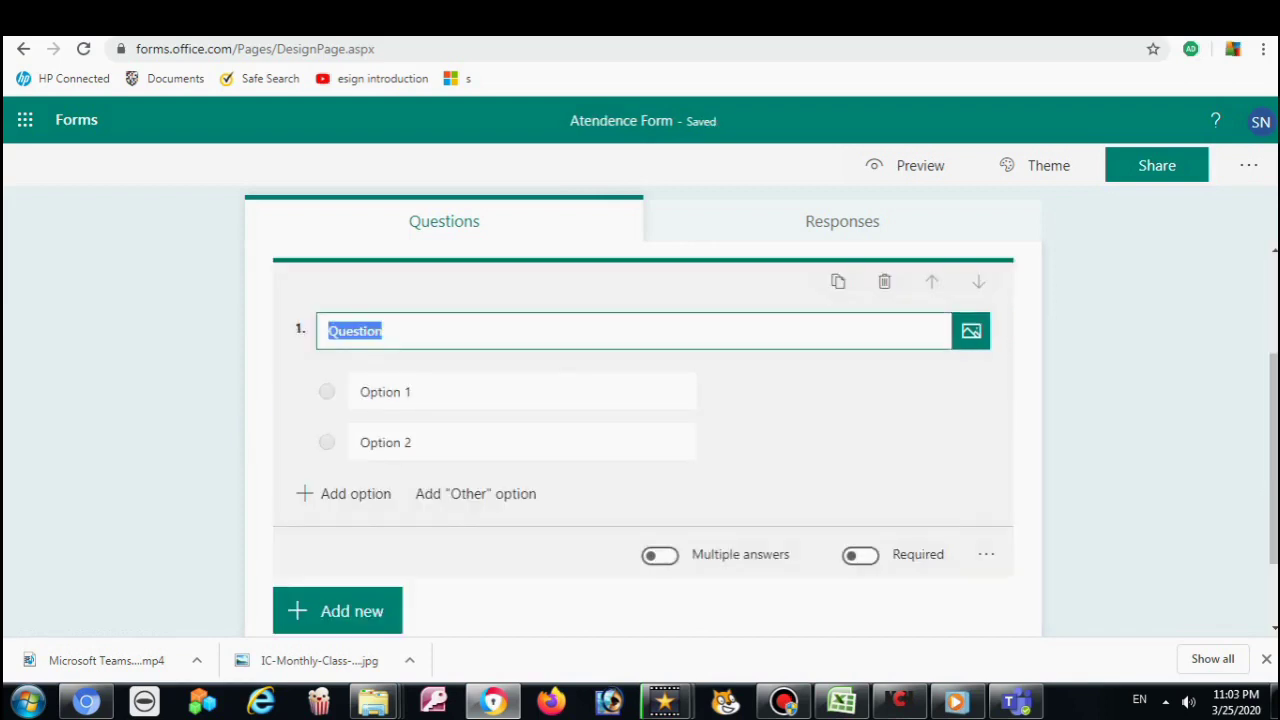
type("I")
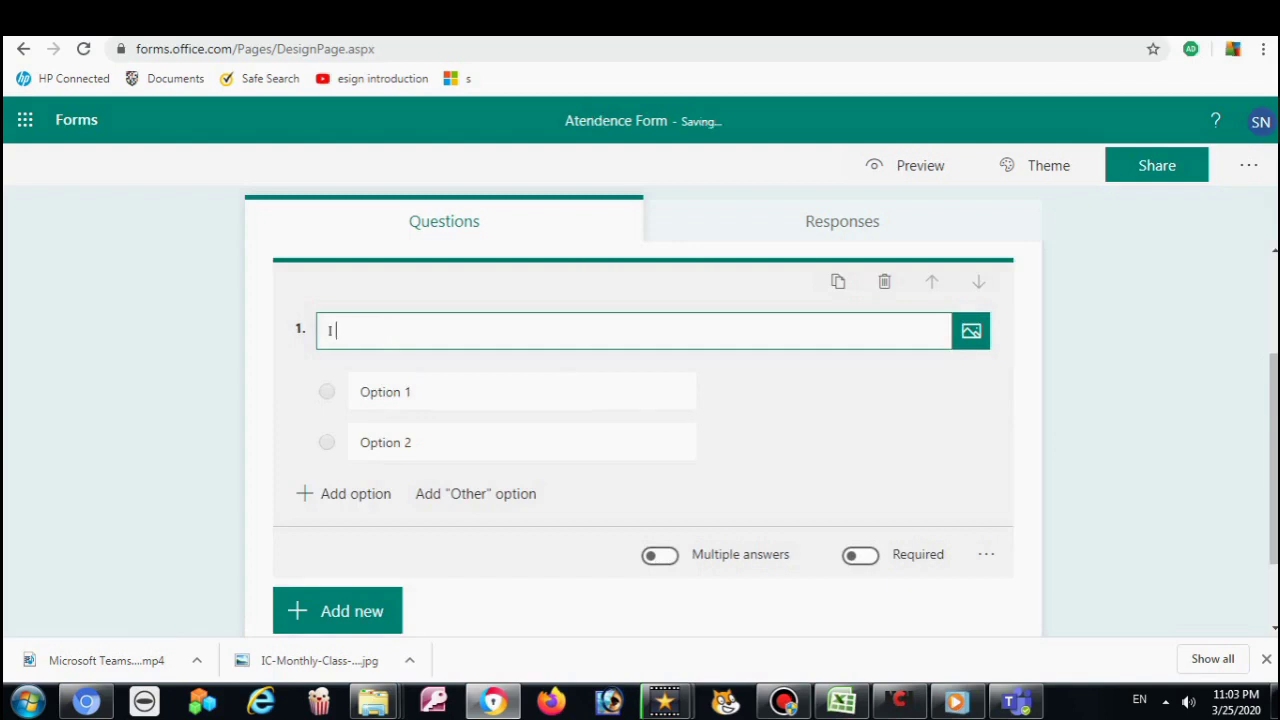
type(" am Here")
left_click(420, 391)
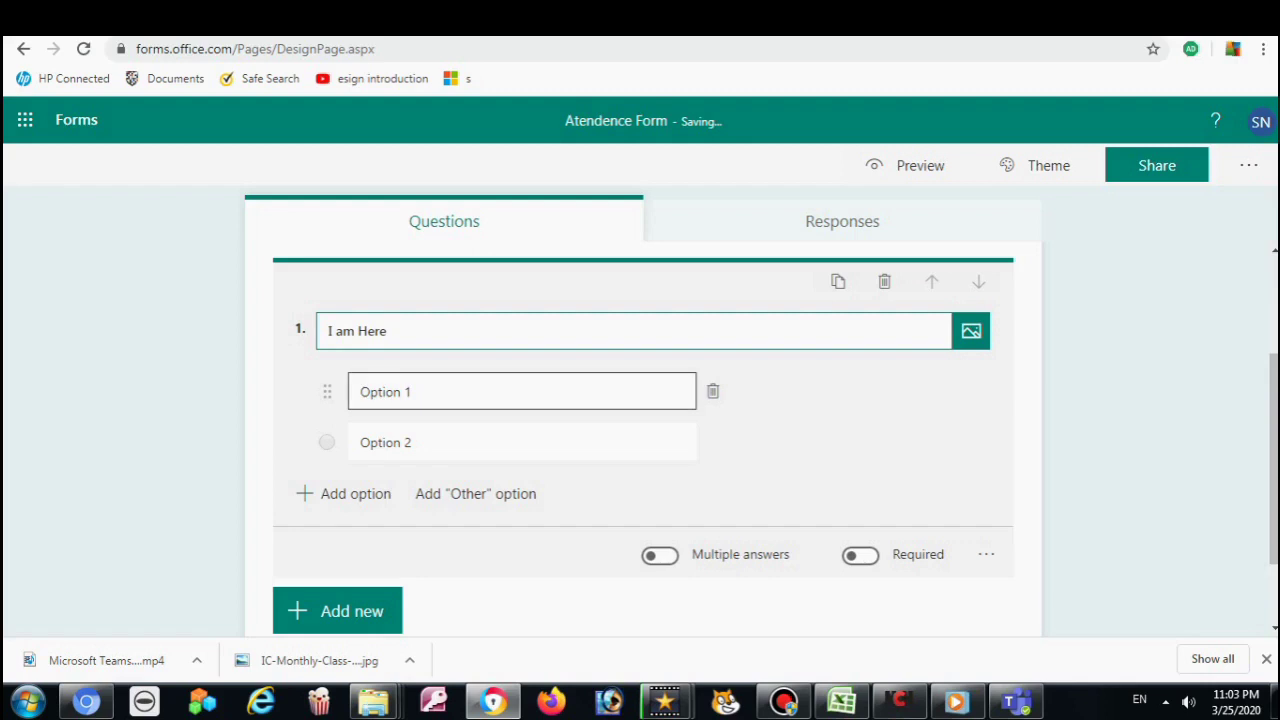
left_click(442, 395)
type("Yes")
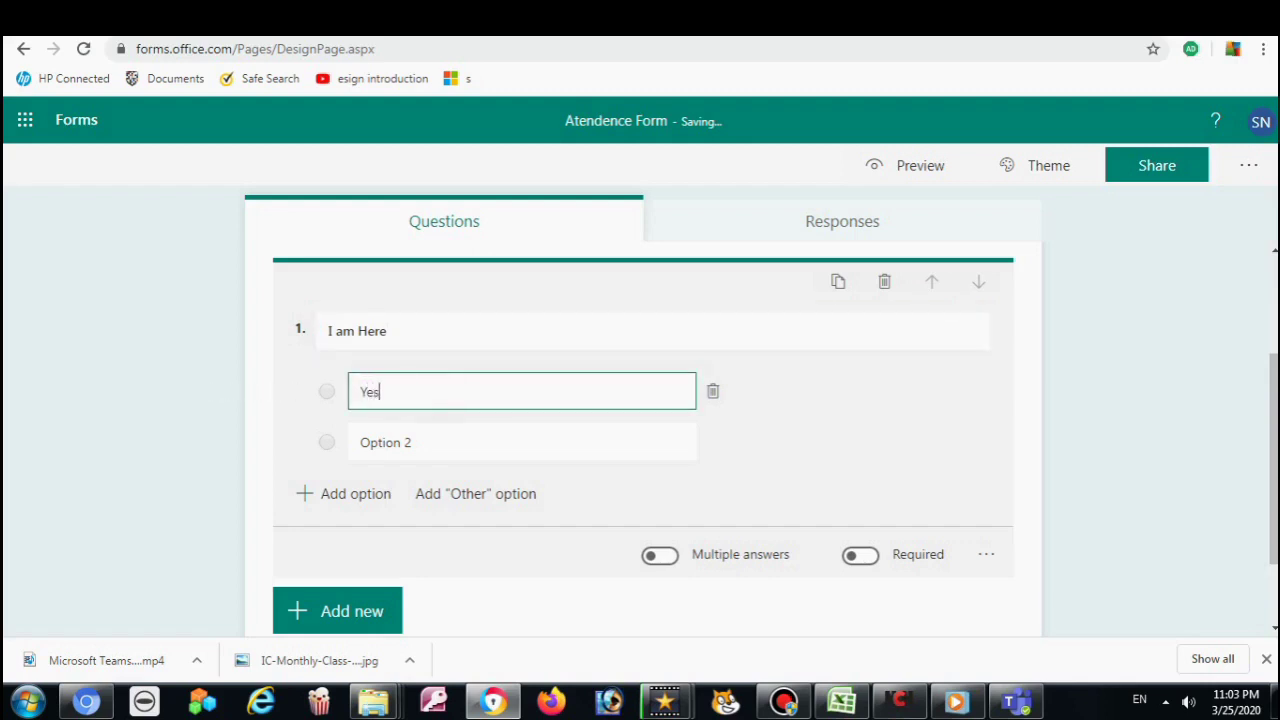
key("Tab")
type("No")
key("Tab")
key("Tab")
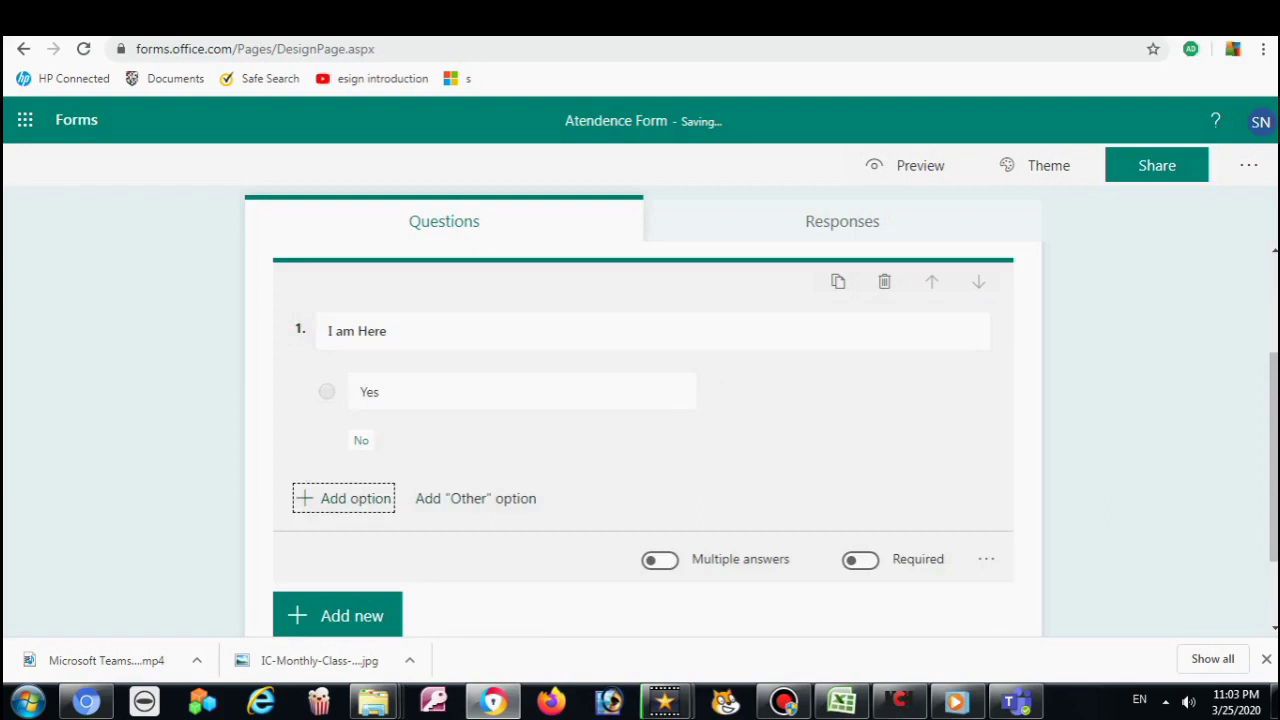
Step: Add a date question titled 'What is Today's Date'
key("Tab")
key("Return")
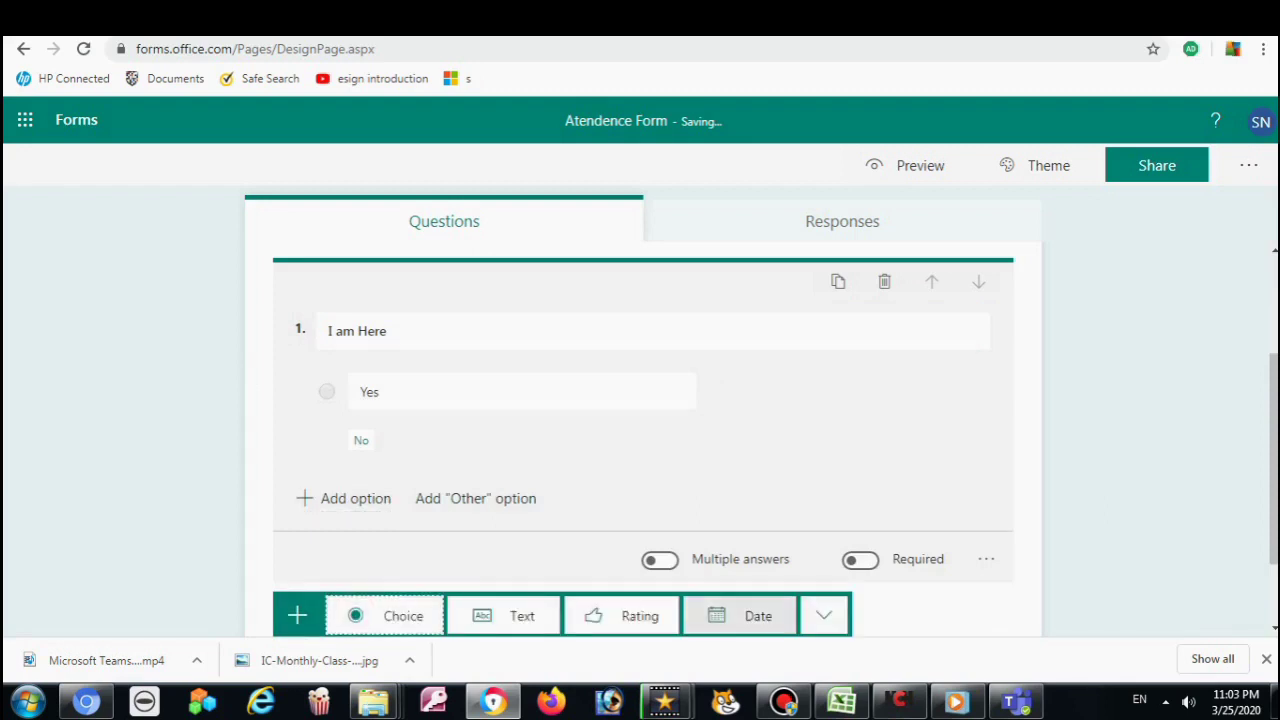
left_click(758, 616)
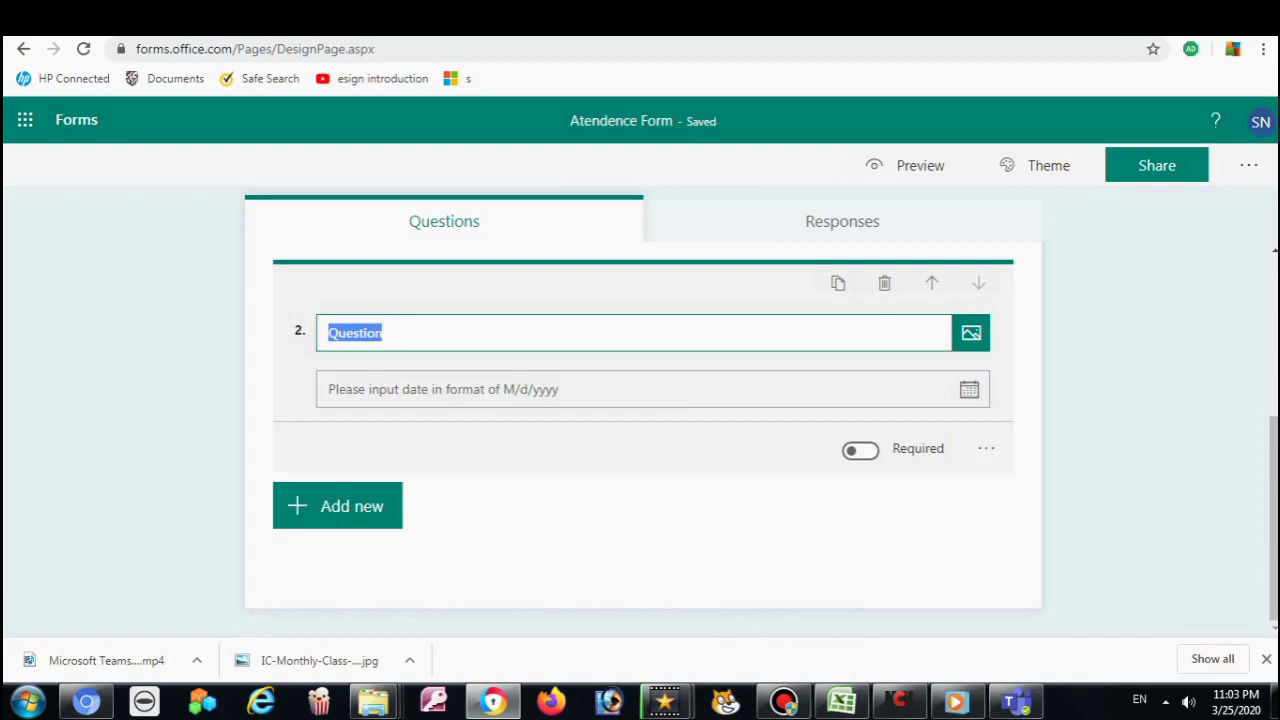
type("What is Today's Date")
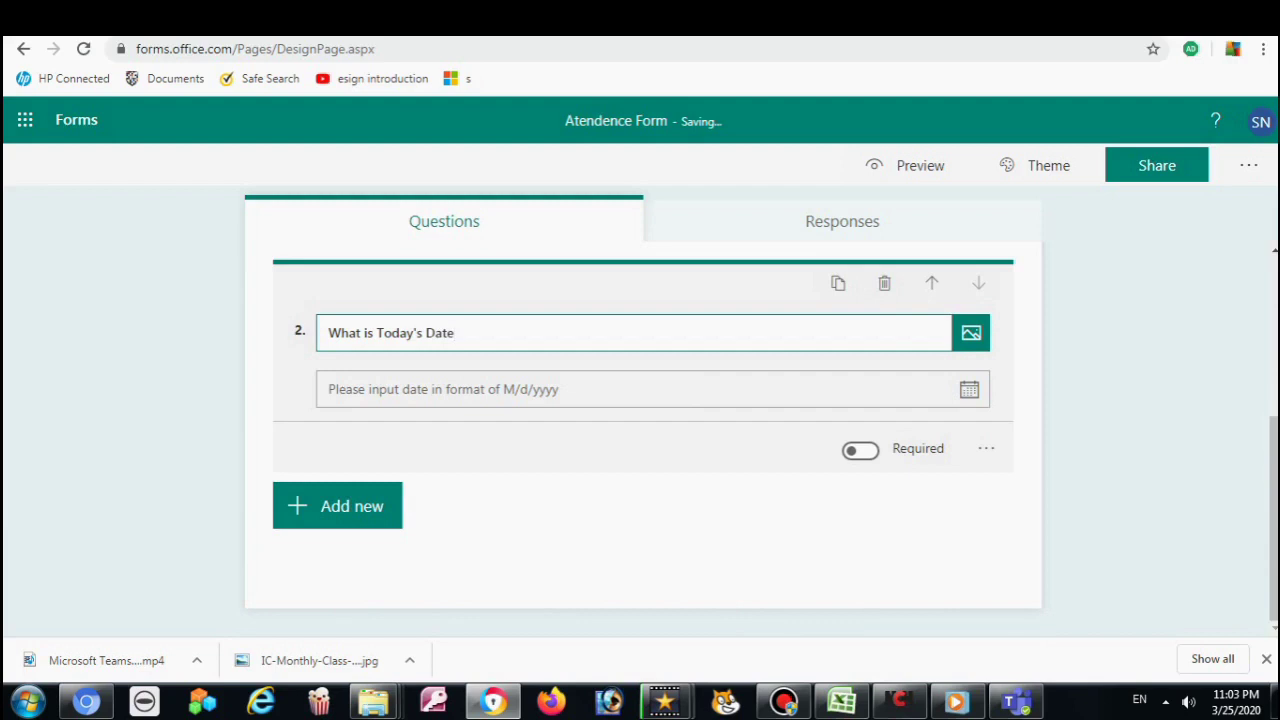
left_click(1249, 165)
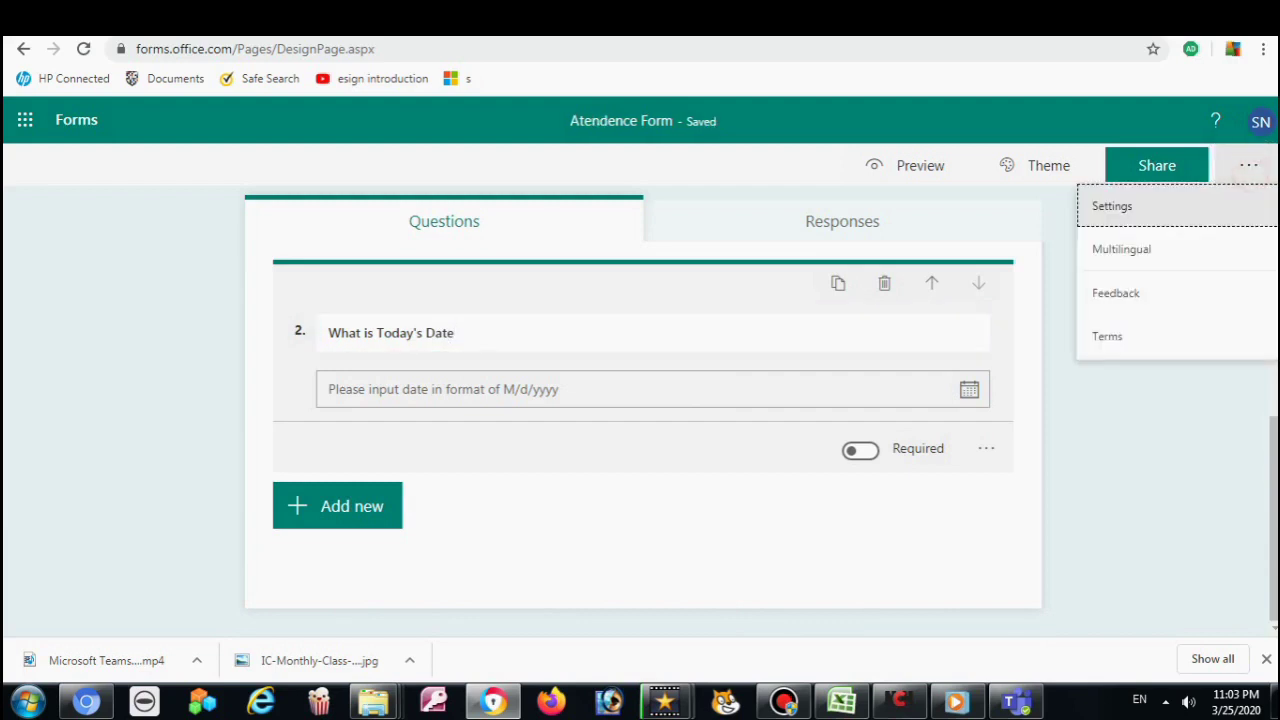
Step: In form Settings, enable email receipts to respondents and email notification of each response
left_click(1197, 206)
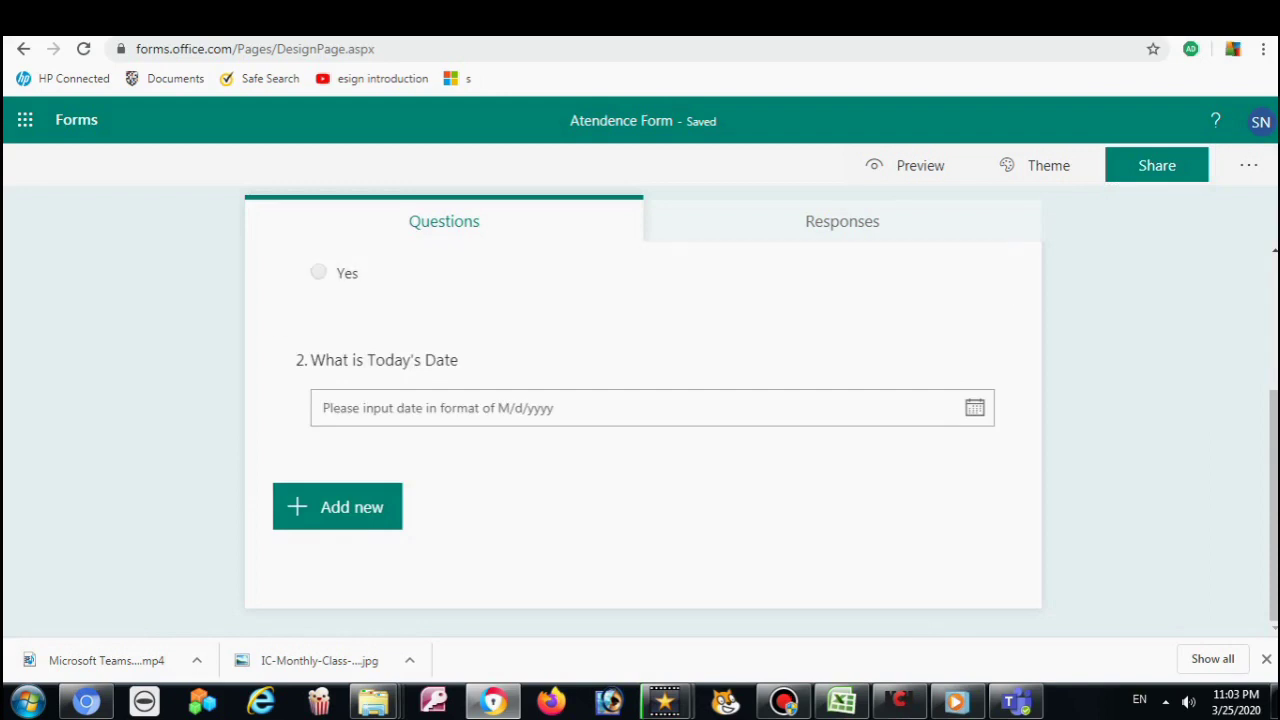
left_click(1249, 165)
left_click(1176, 210)
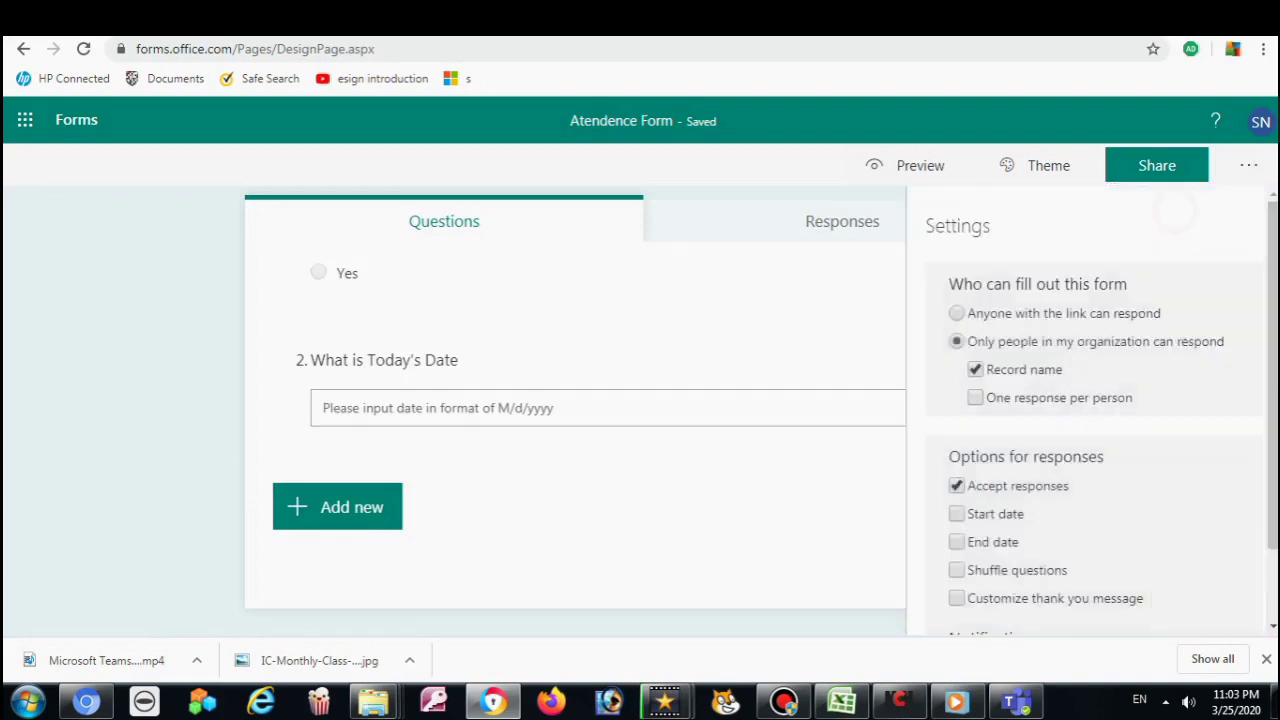
left_click(1249, 165)
left_click(1176, 212)
scroll(1100, 418, "down", 1)
left_click(956, 578)
left_click(956, 606)
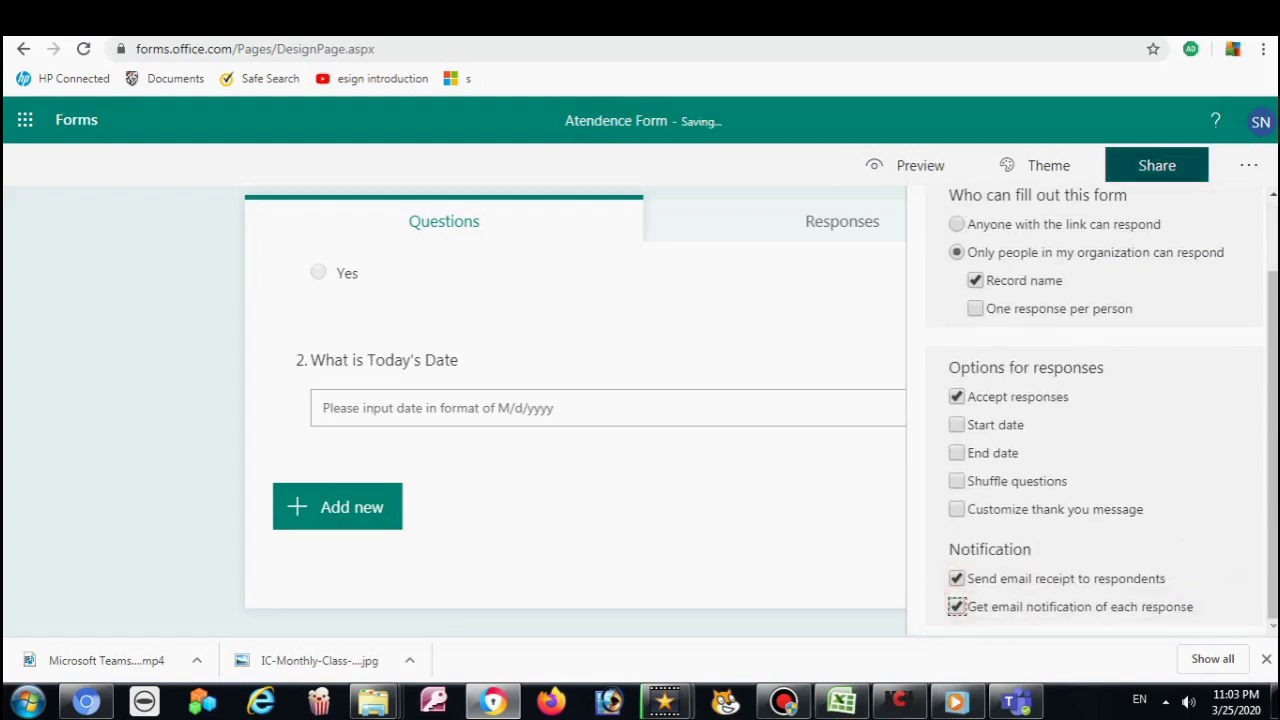
Step: Copy the form's response link from the Share options
left_click(910, 325)
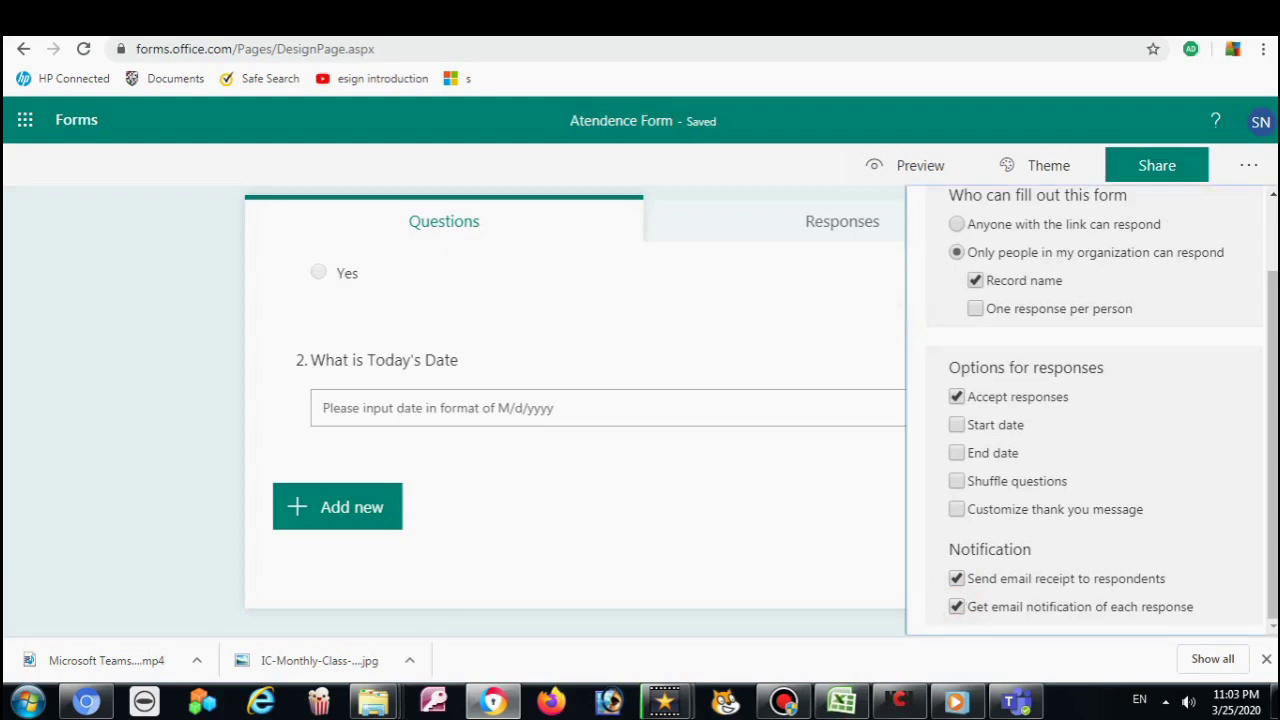
left_click(1249, 165)
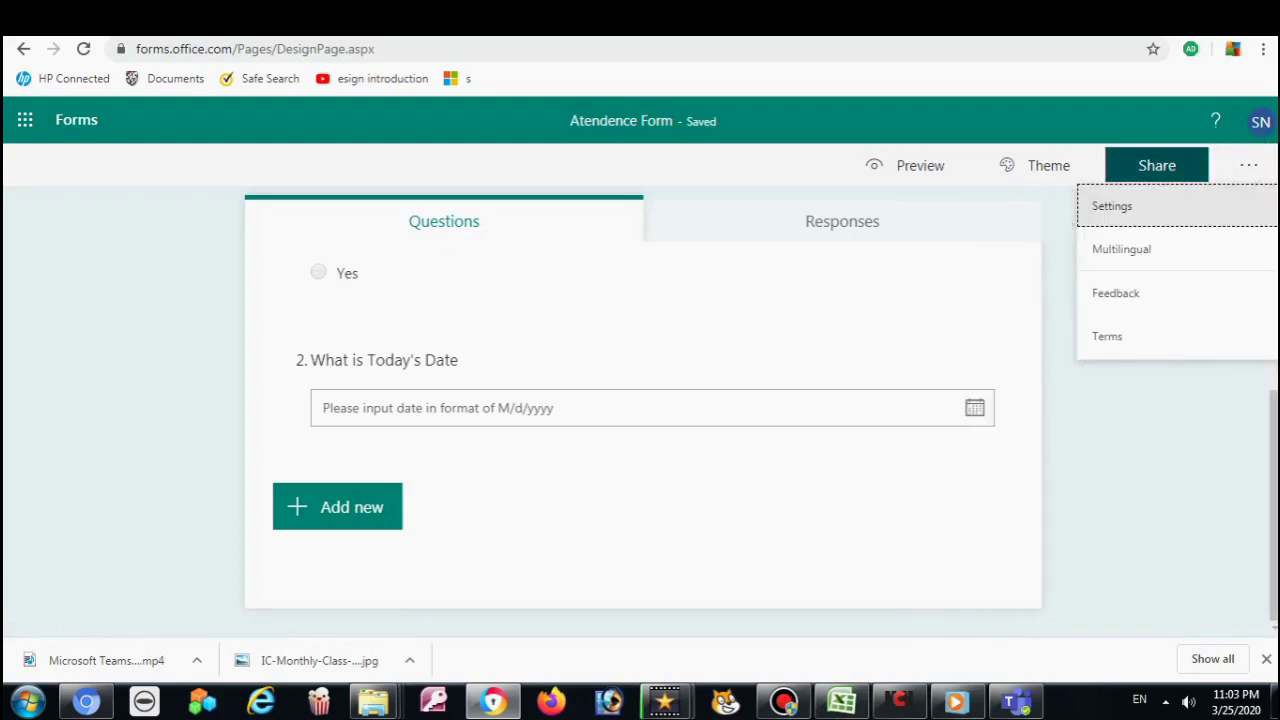
left_click(1168, 163)
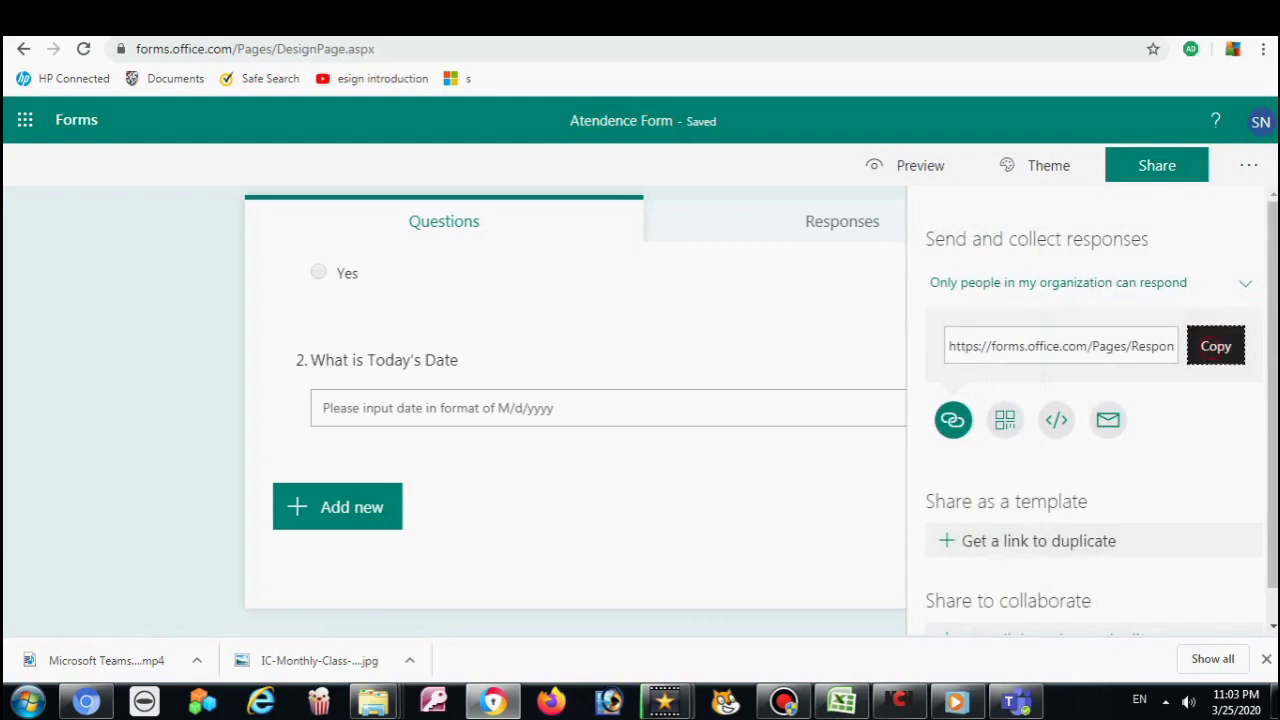
left_click(1216, 346)
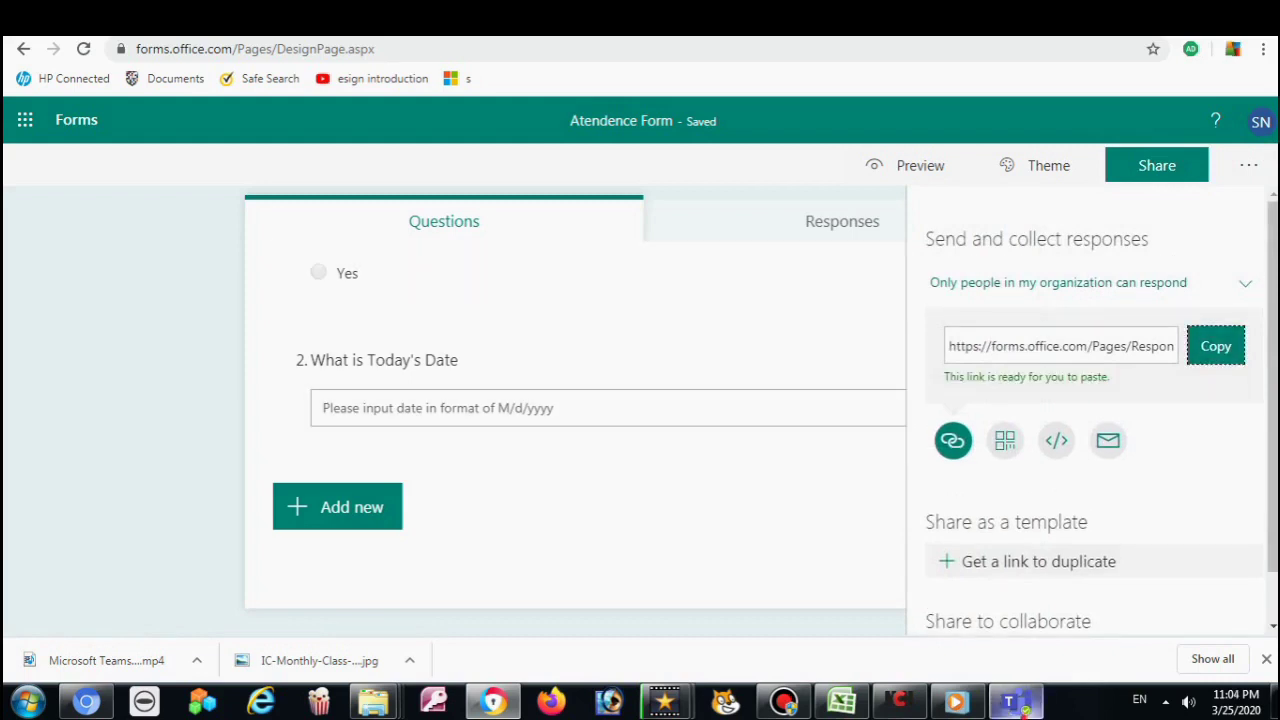
left_click(1016, 701)
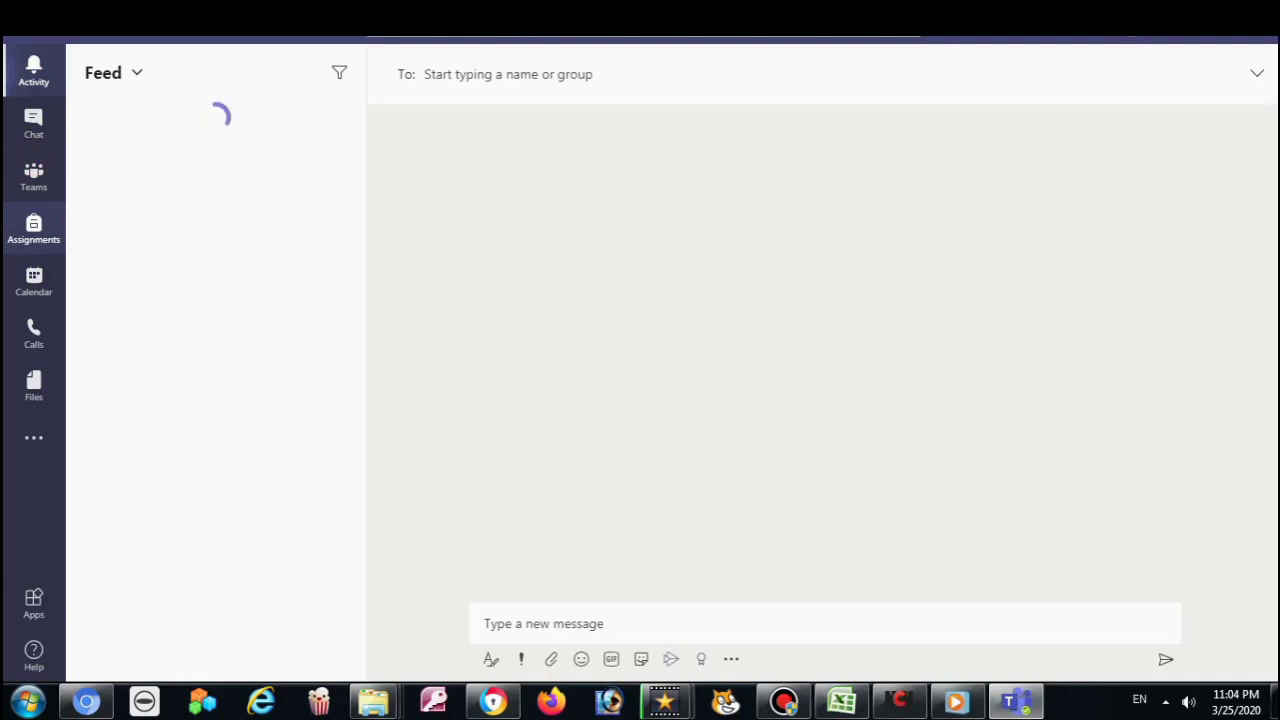
Step: Go to the Grade 7 (IT) team's General channel in Teams on the web
key("ctrl+3")
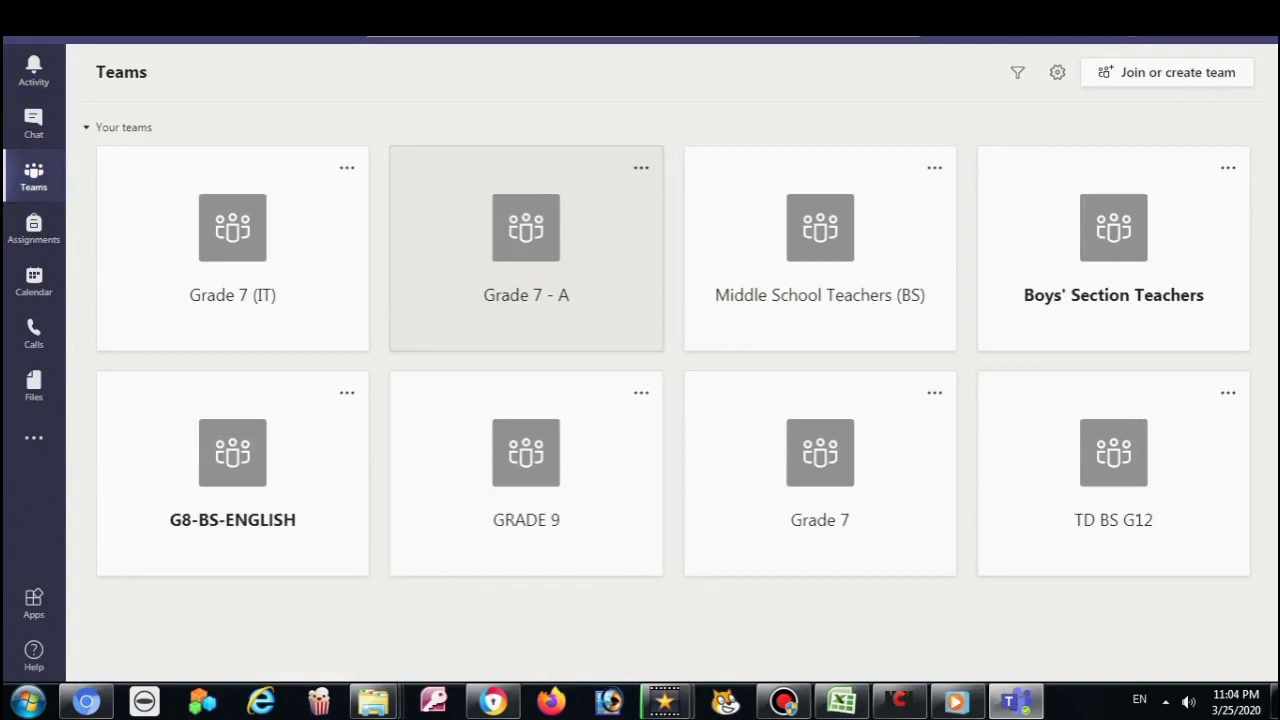
left_click(314, 204)
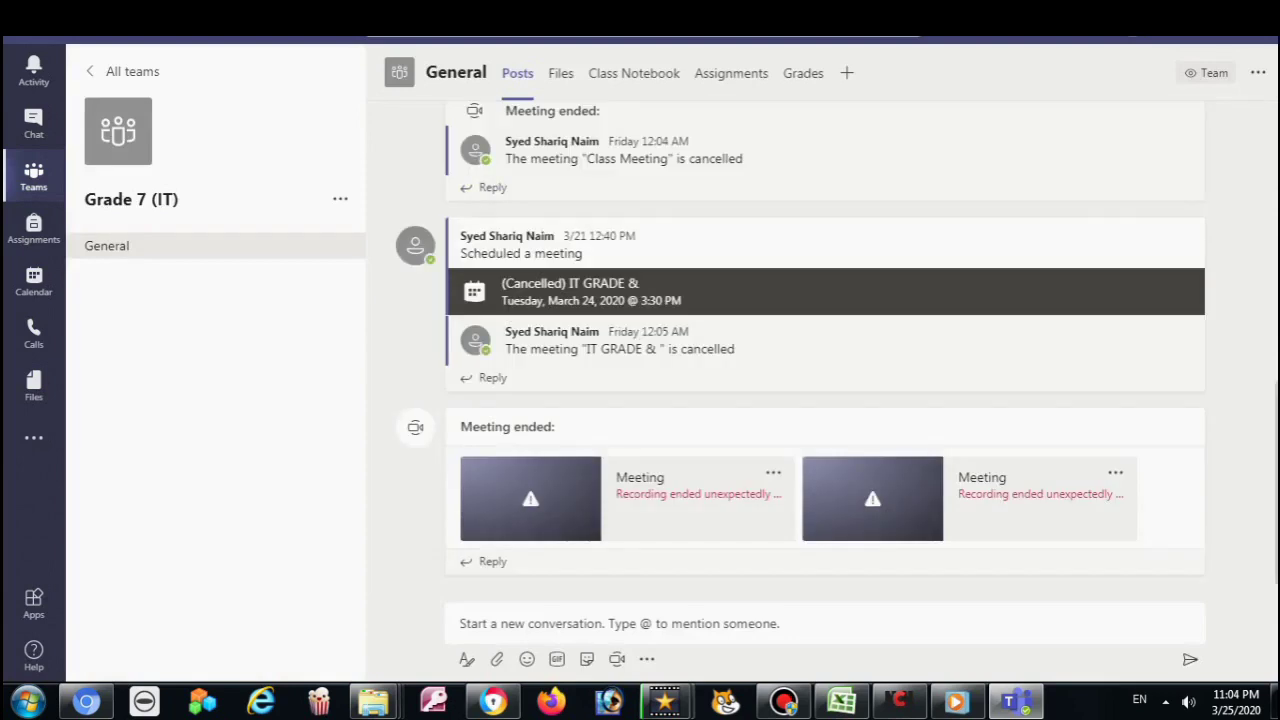
left_click(846, 73)
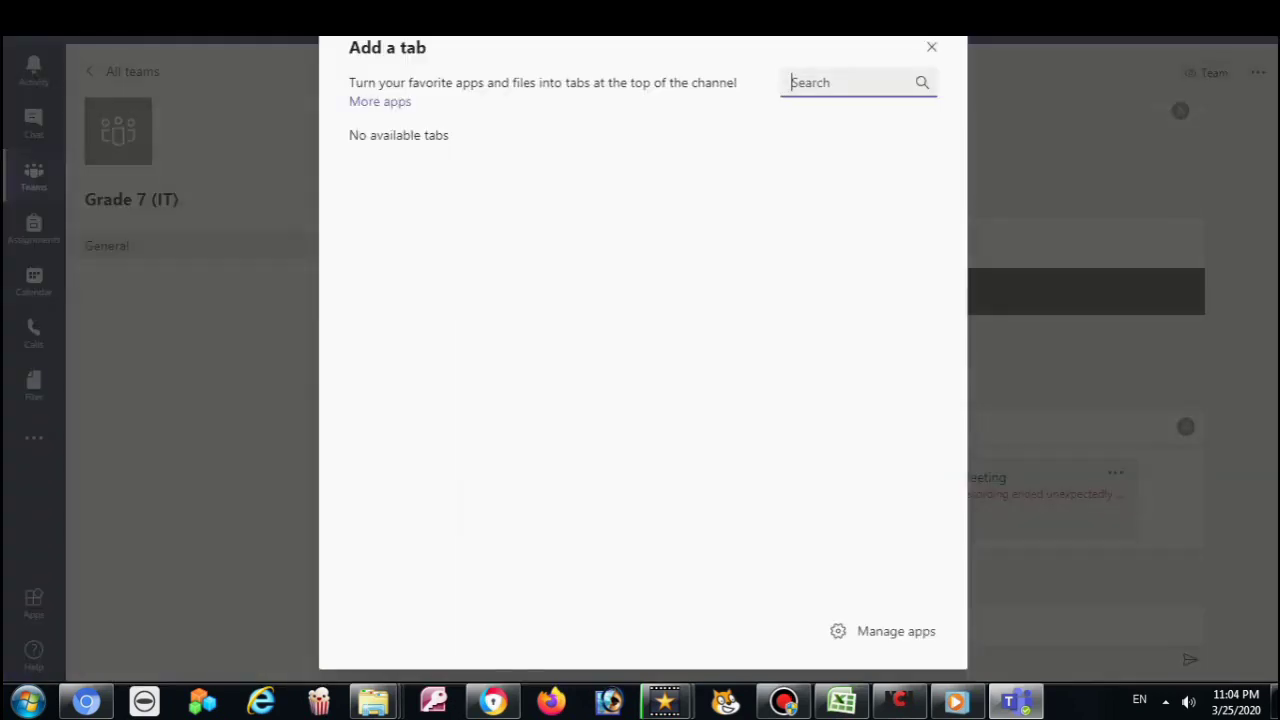
left_click(931, 47)
left_click(846, 73)
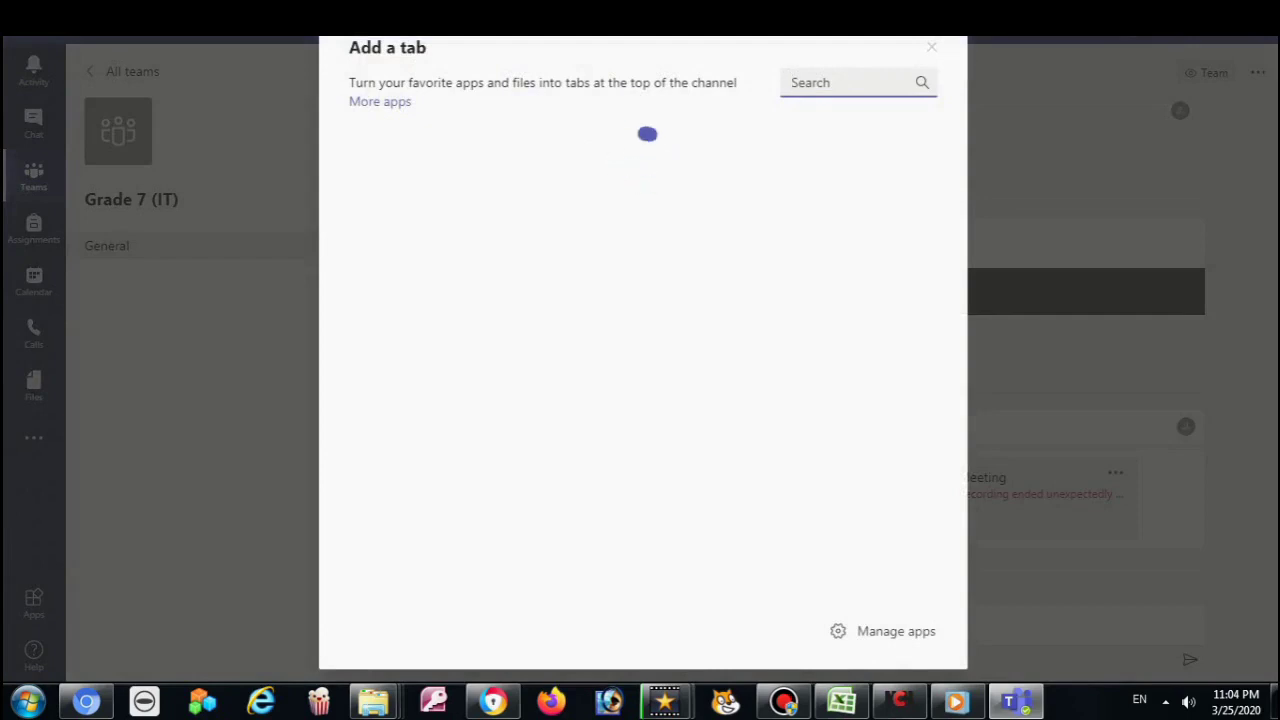
left_click(783, 700)
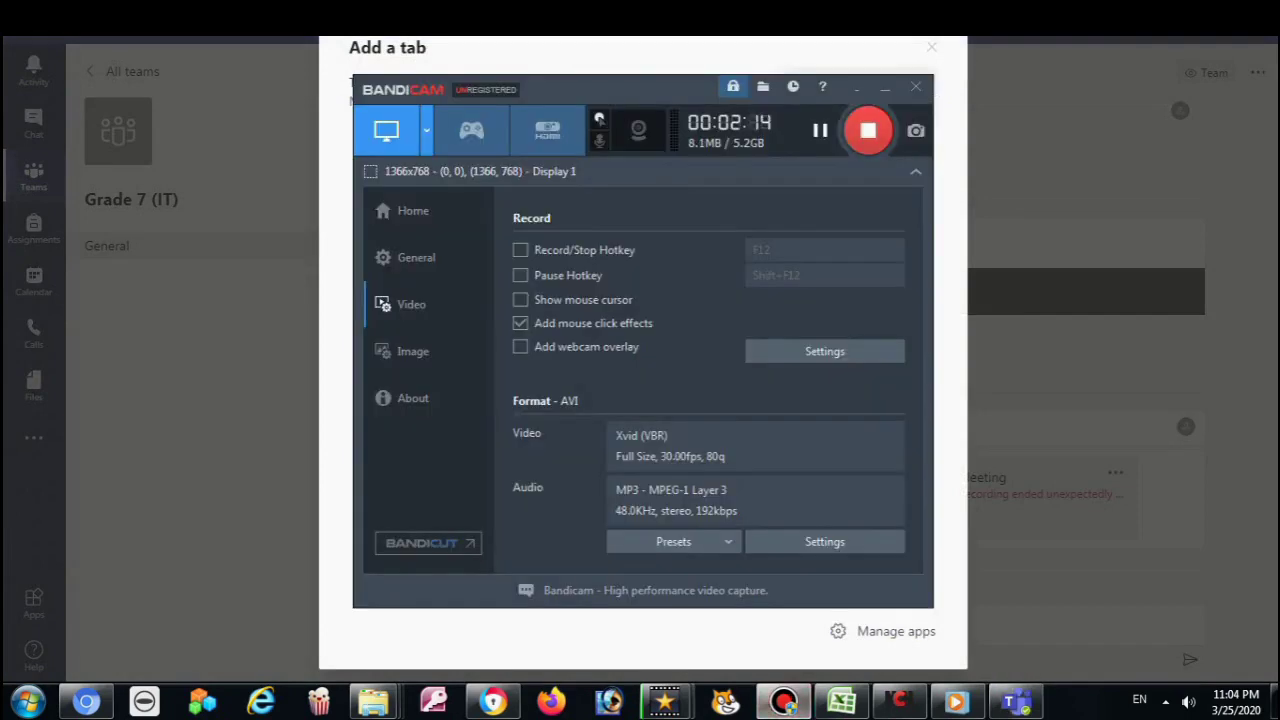
left_click(820, 131)
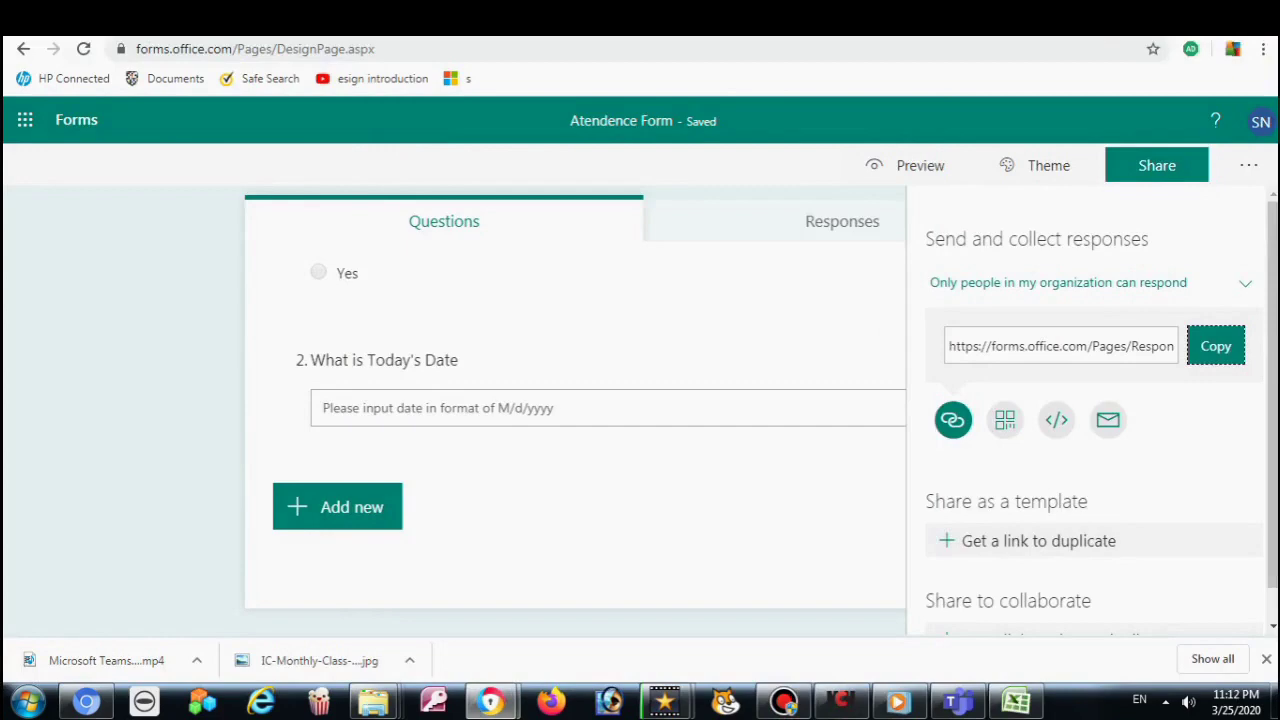
key("alt+Left")
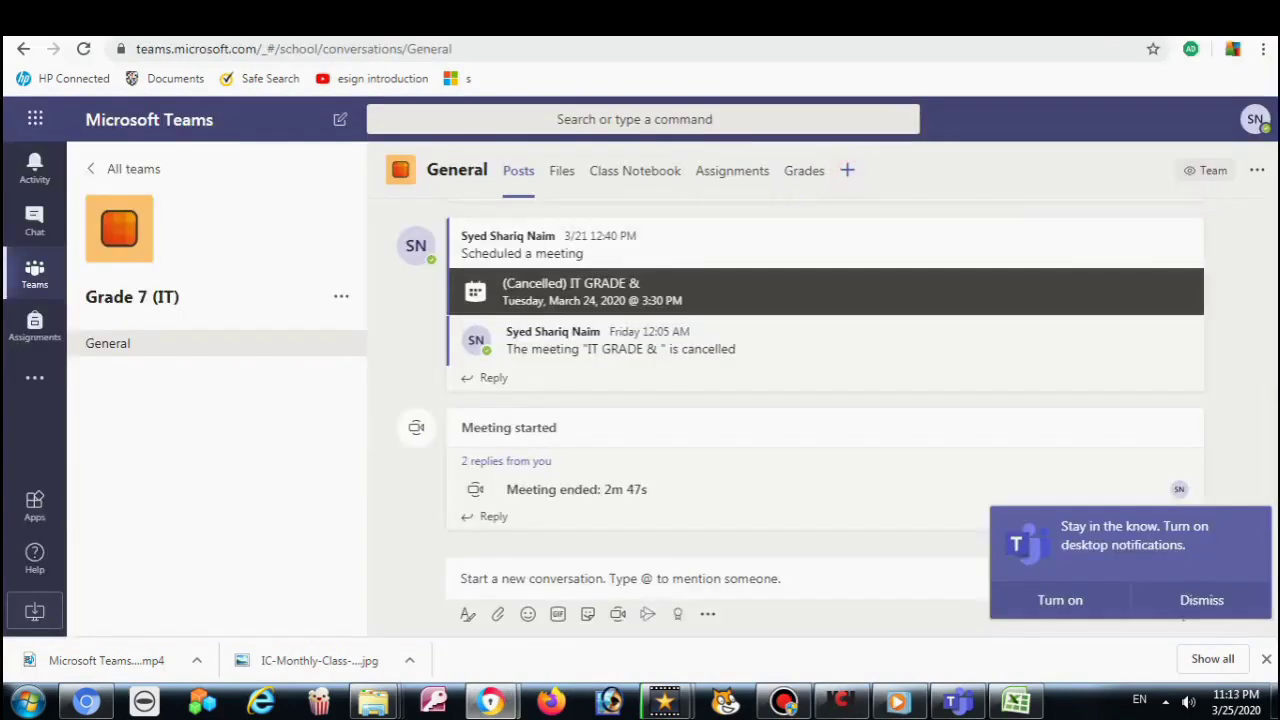
Step: Add a Website tab named 'Class Attendence' using the pasted form link
left_click(847, 170)
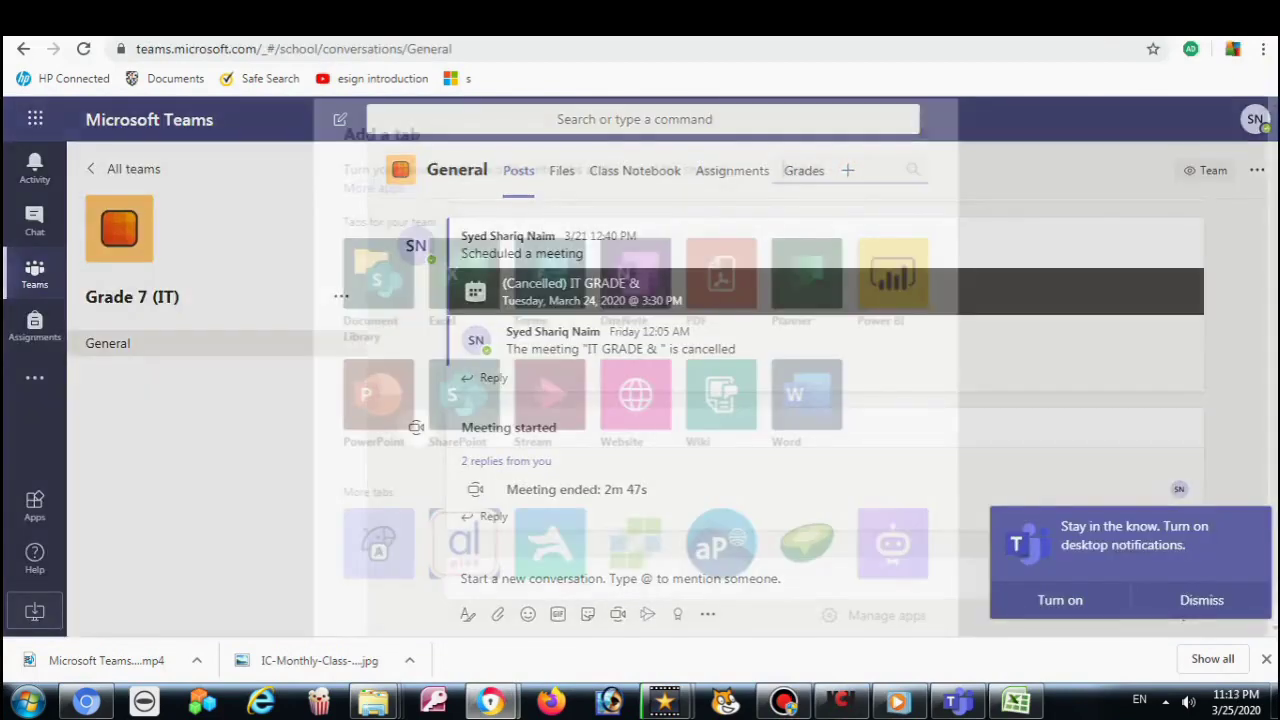
key("Escape")
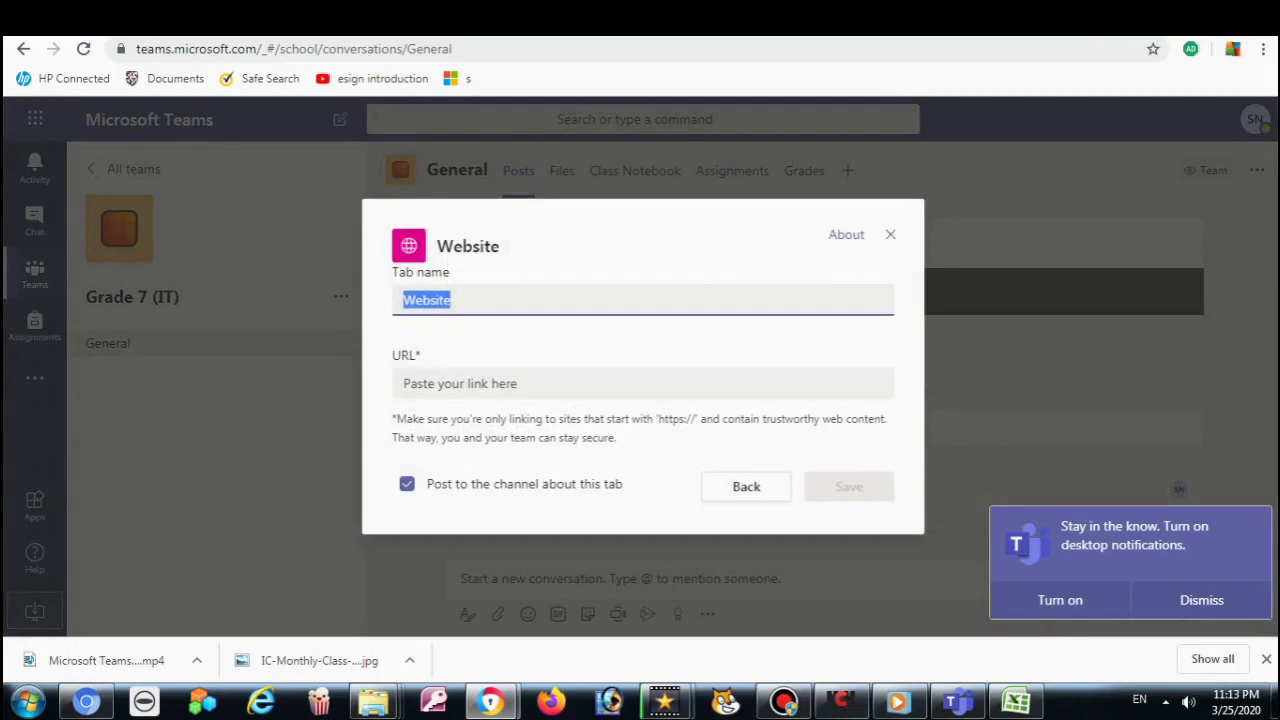
left_click(607, 385)
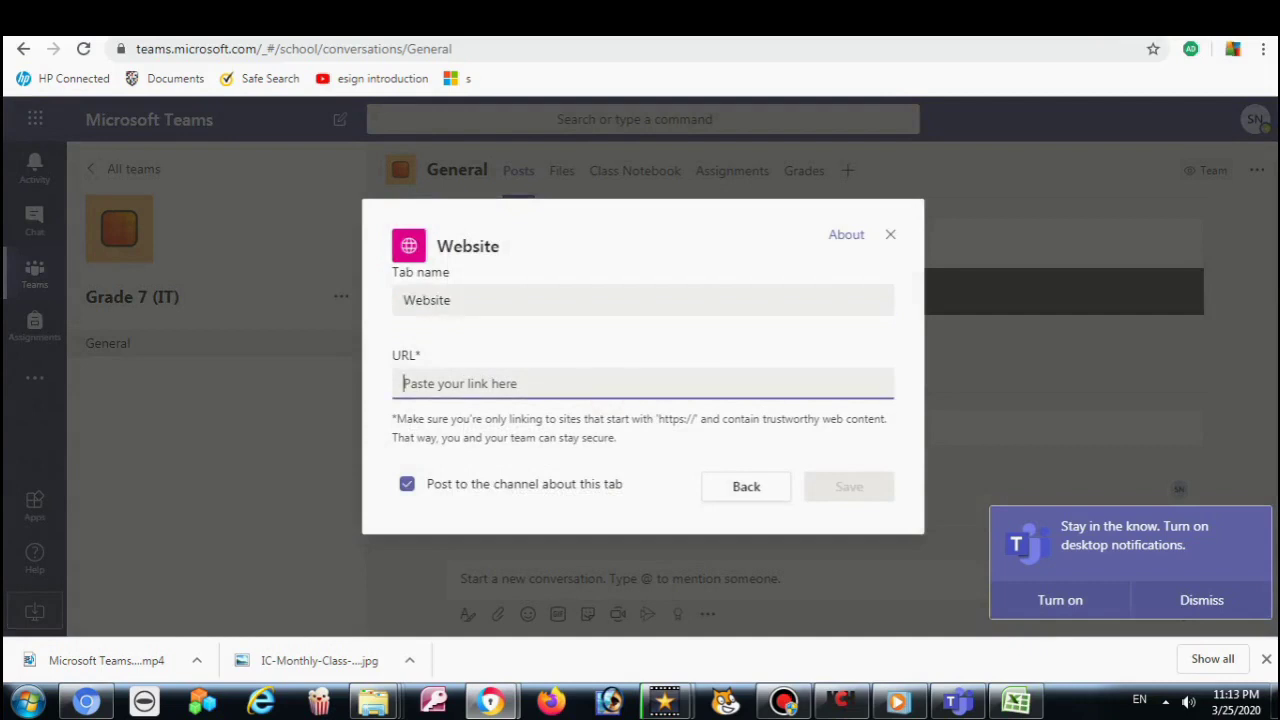
key("ctrl+v")
left_click(483, 298)
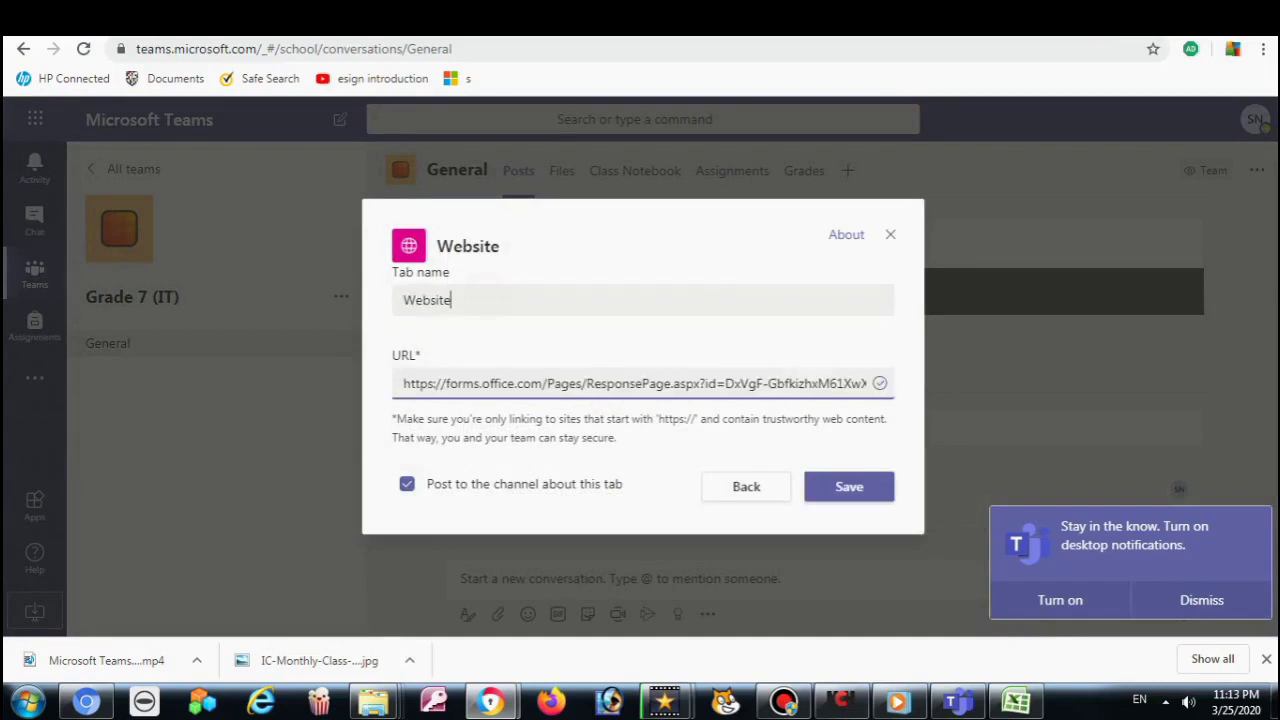
key("ctrl+a")
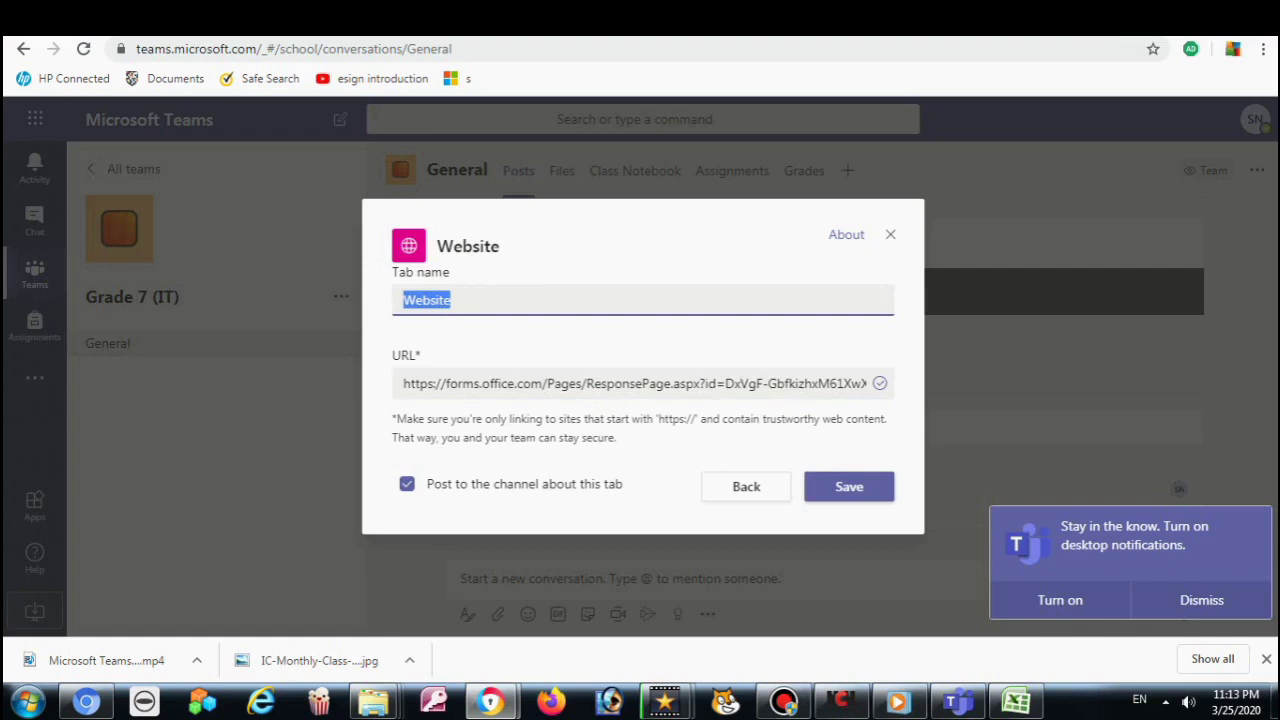
type("Class Attendence")
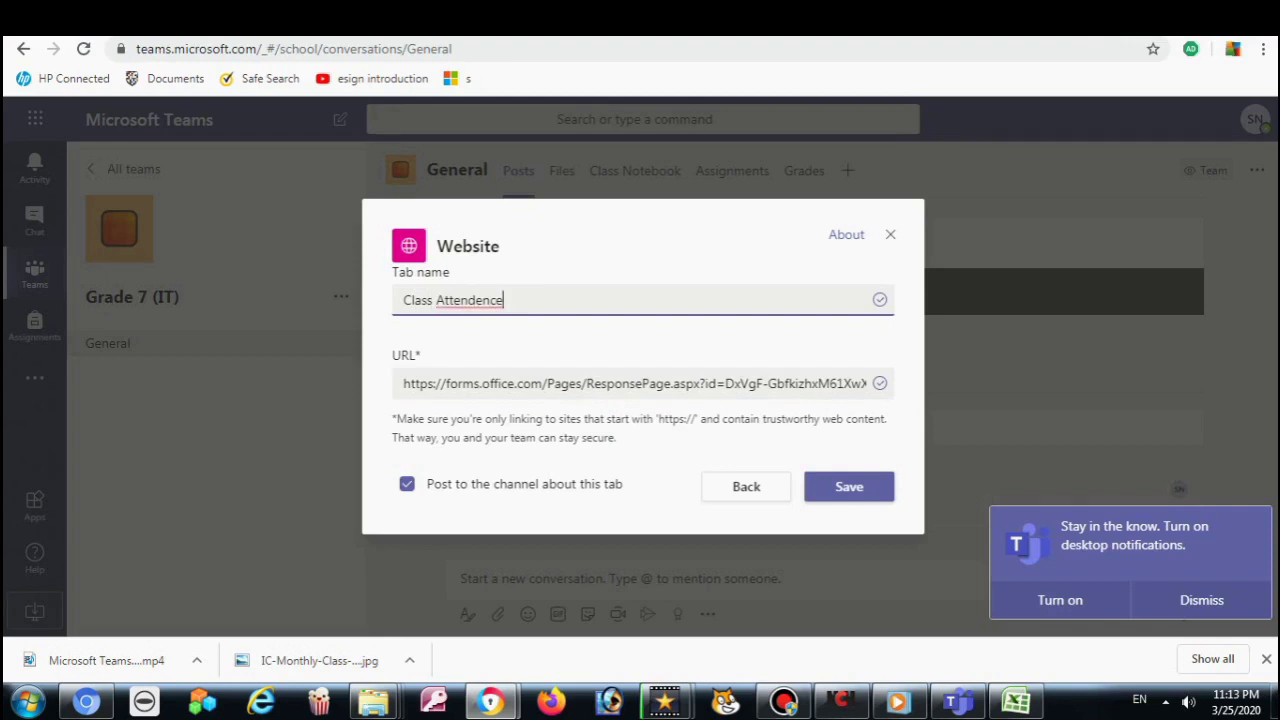
left_click(849, 486)
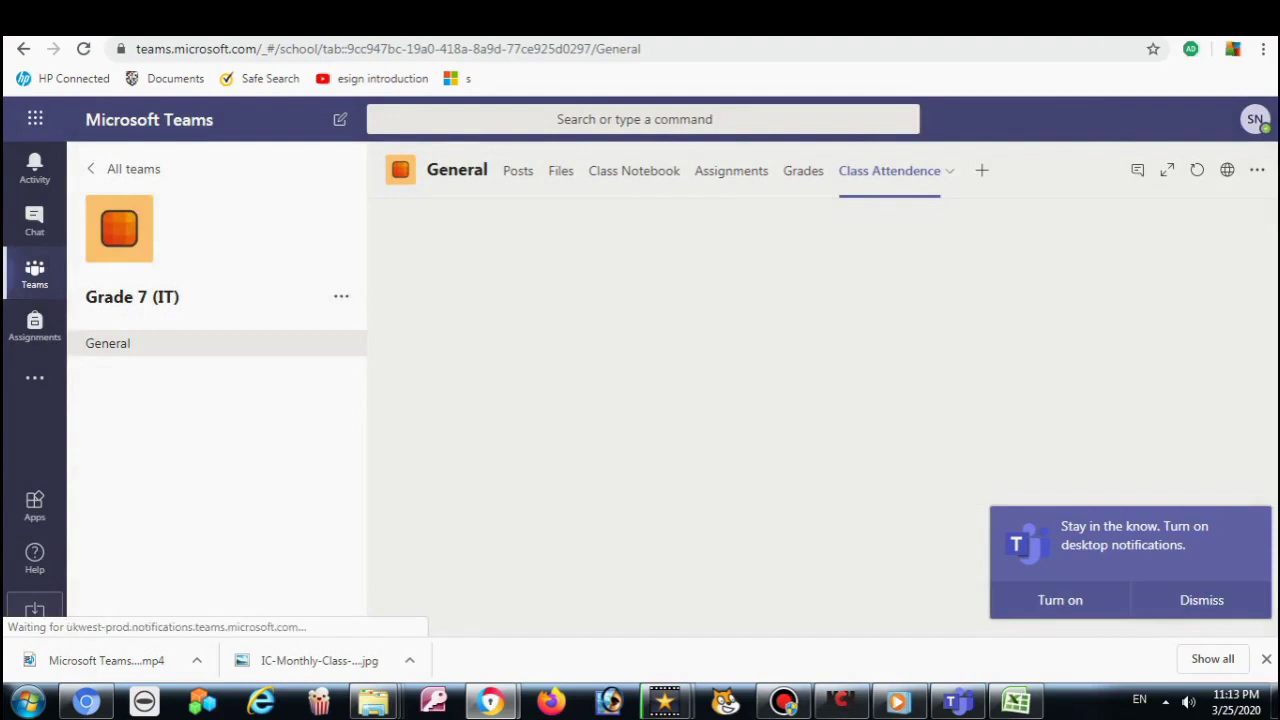
Step: Check the Posts message announcing the Class Attendence tab, then return to the form
left_click(519, 165)
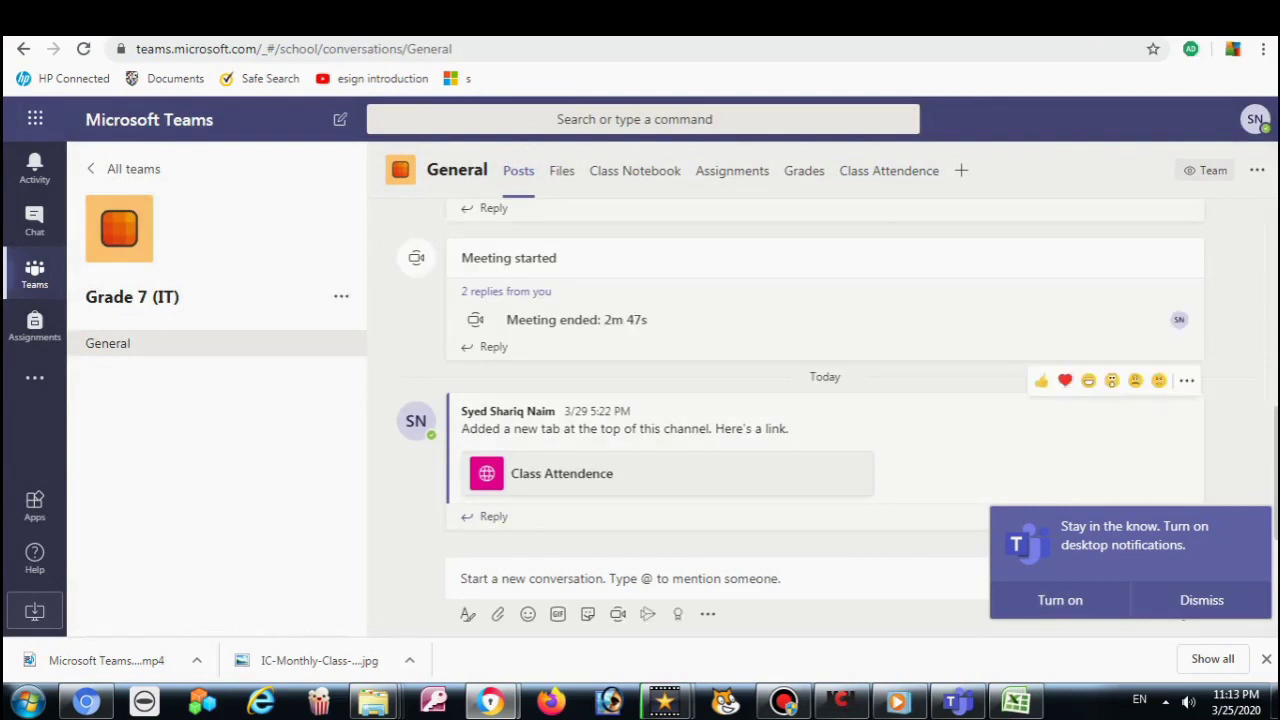
left_click(784, 701)
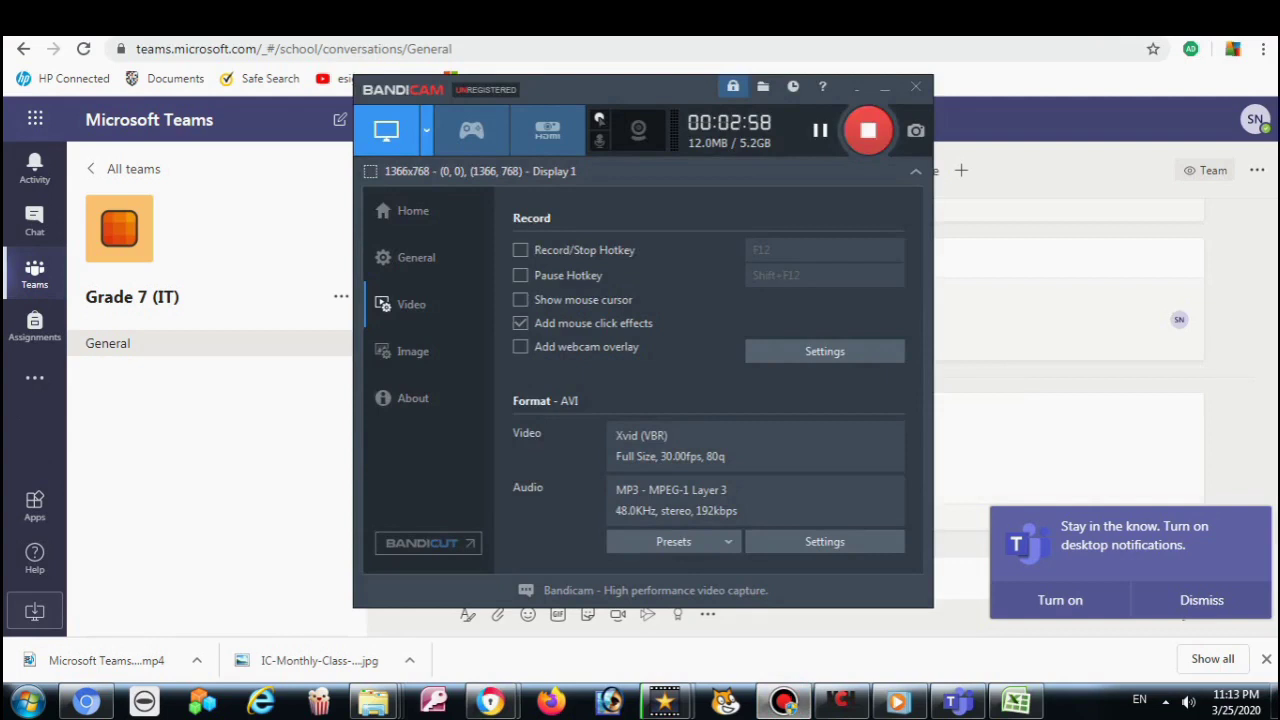
left_click(819, 130)
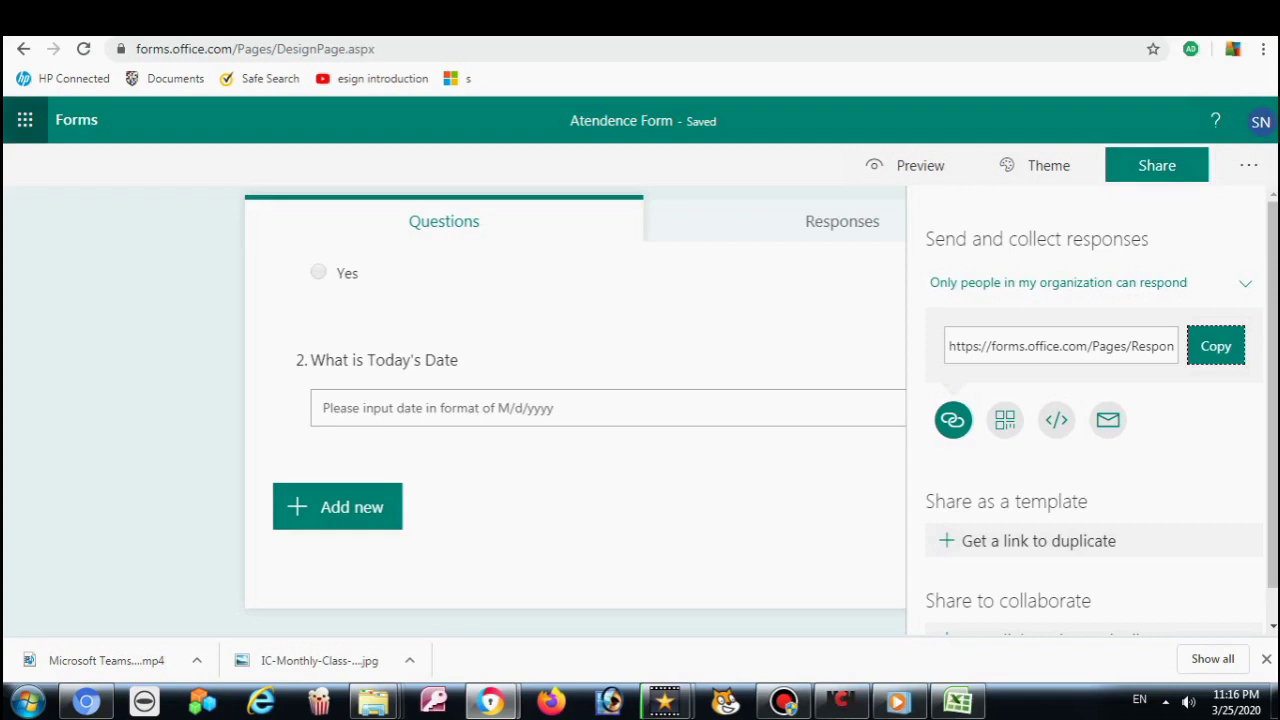
Step: Reopen the Attendence Form from the Forms home page via the app launcher
left_click(25, 119)
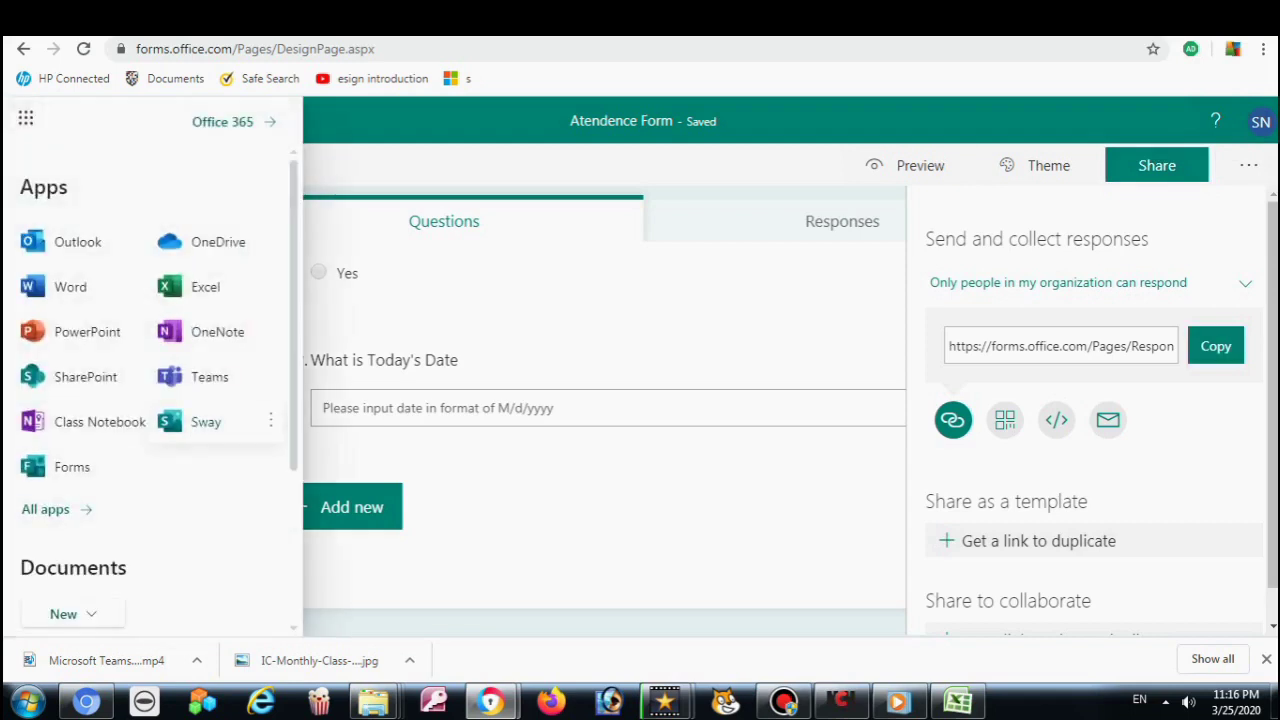
left_click(128, 464)
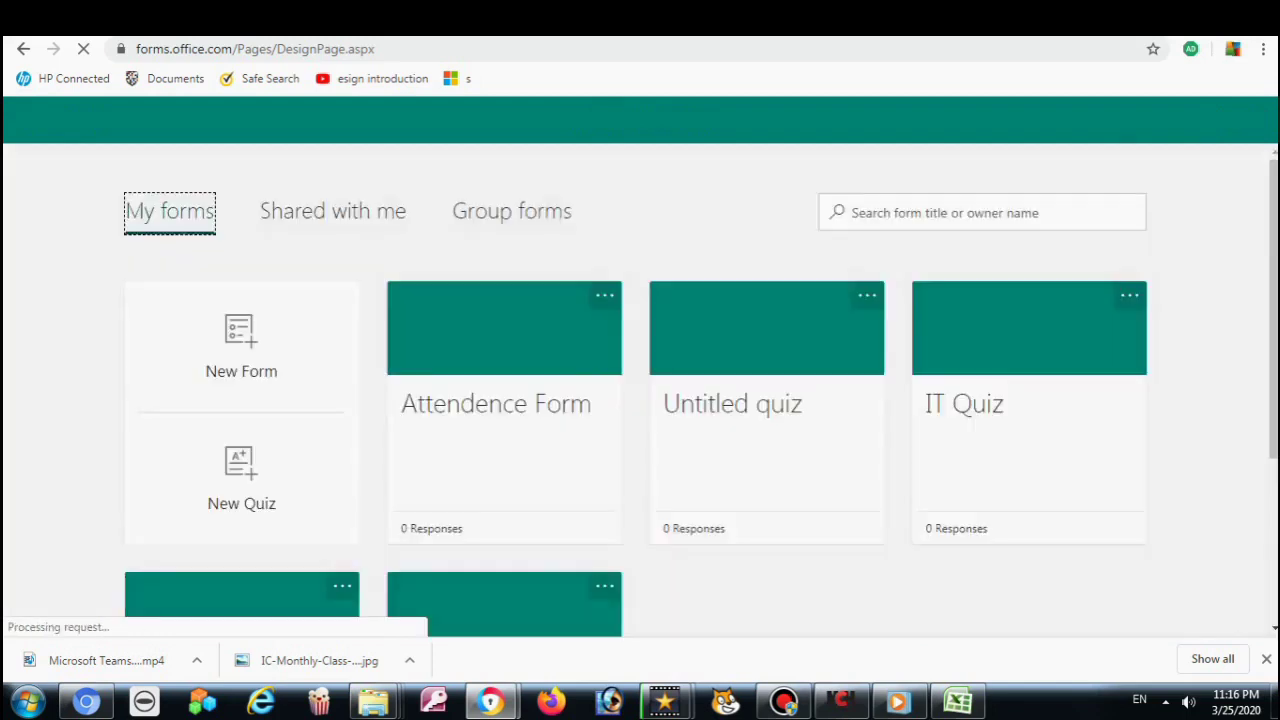
key("Tab")
key("Tab")
key("Tab")
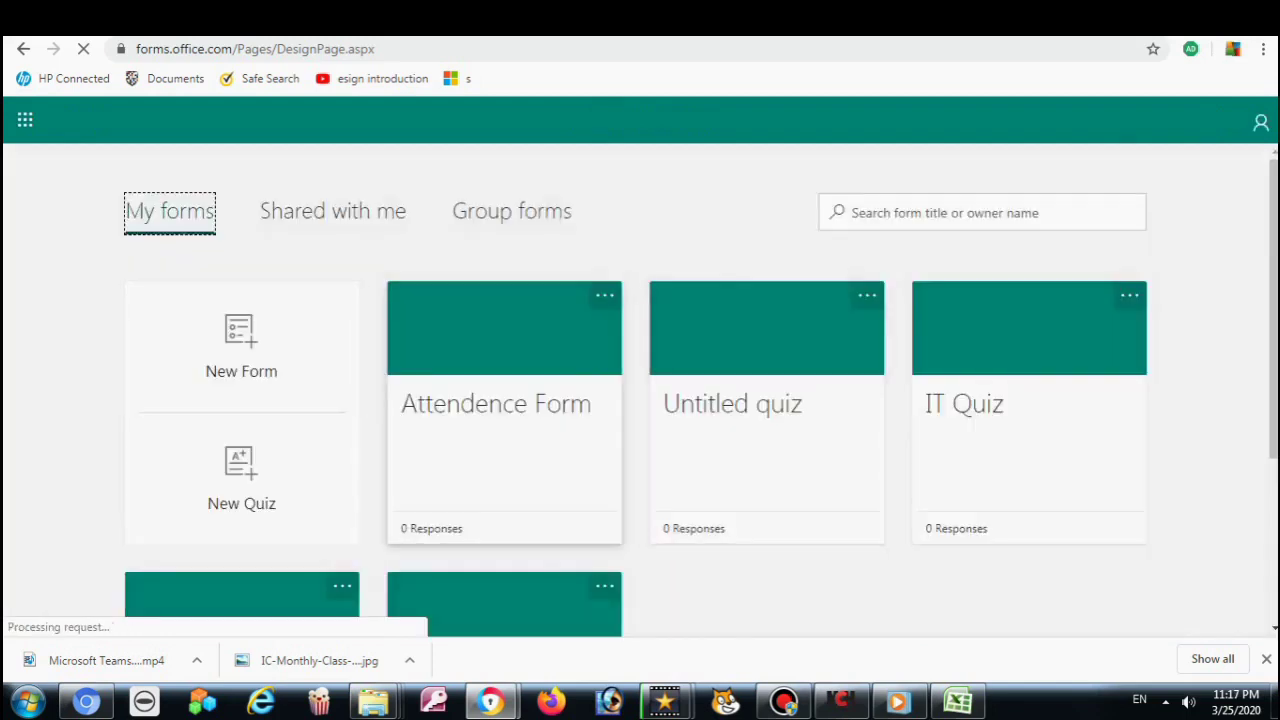
key("Return")
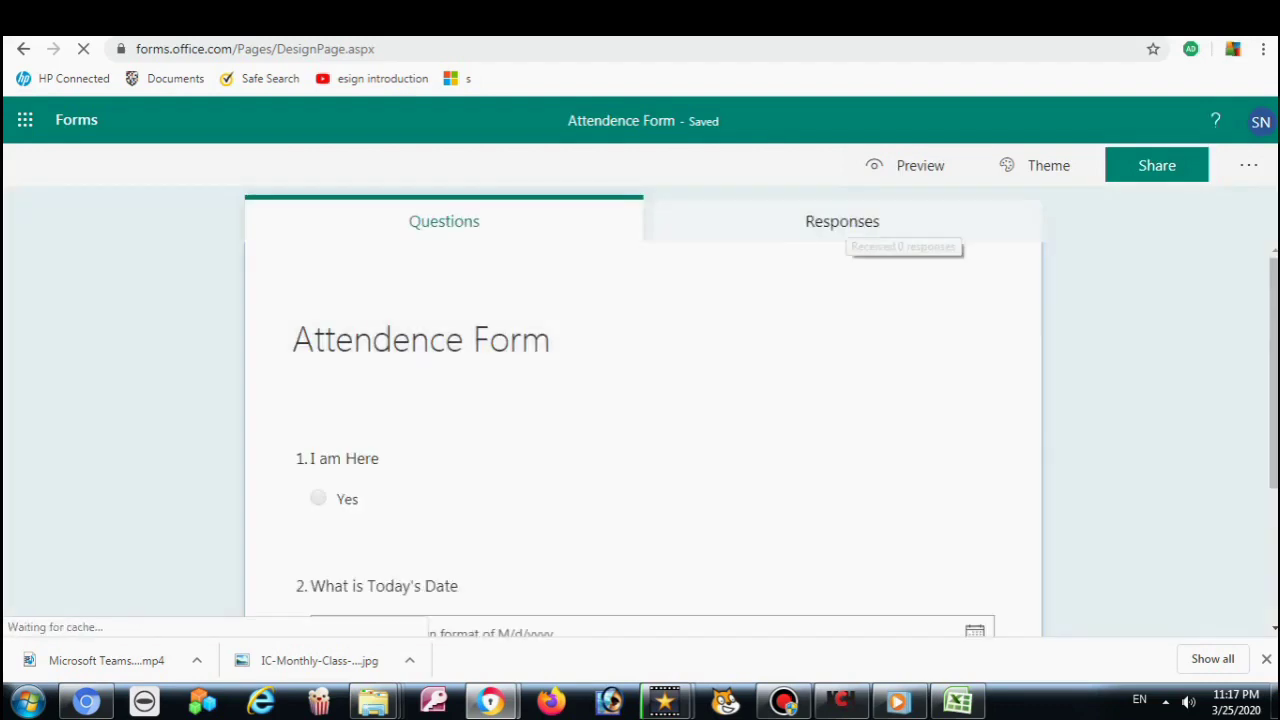
Step: View the Responses page showing 0 responses and Active status
left_click(843, 222)
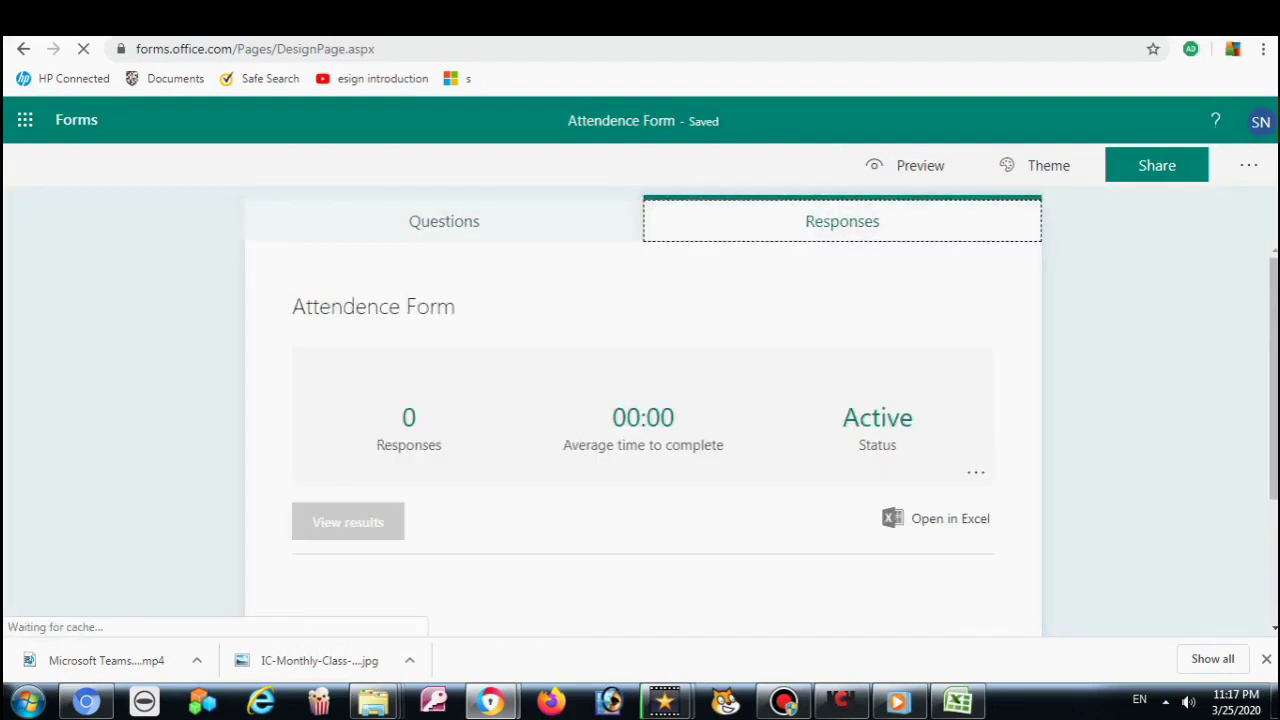
scroll(643, 445, "down", 3)
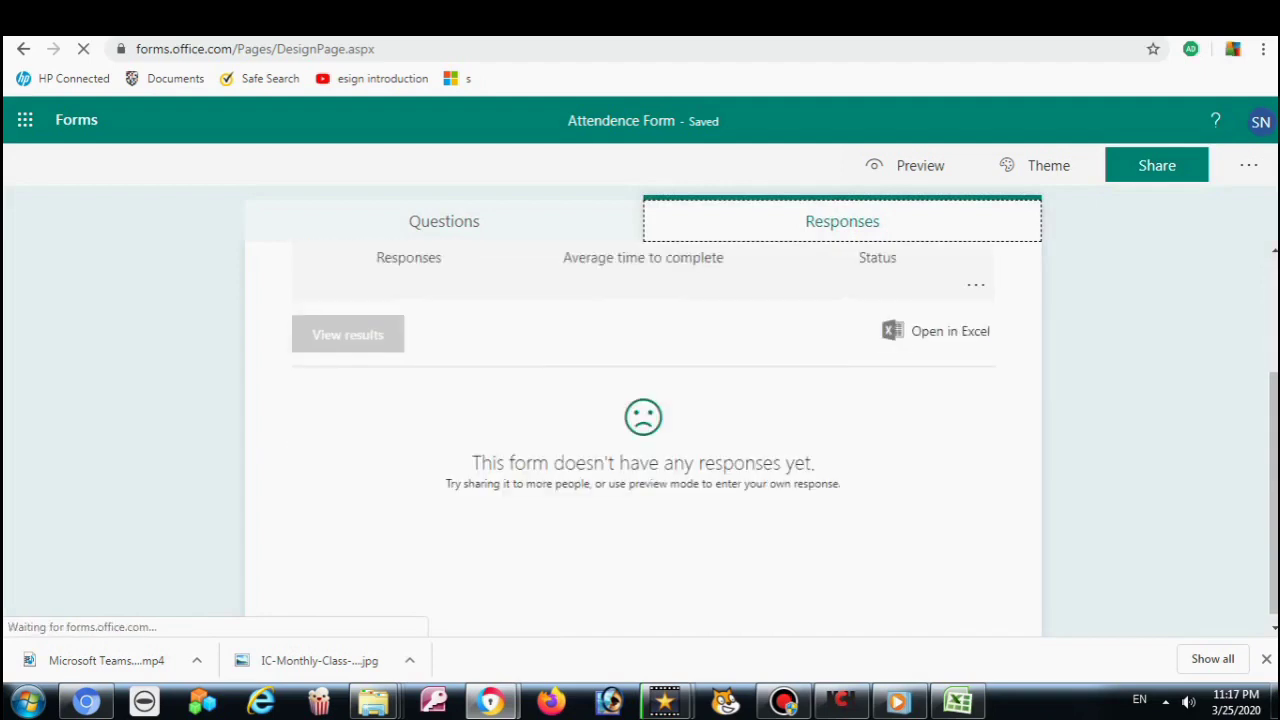
scroll(643, 445, "up", 3)
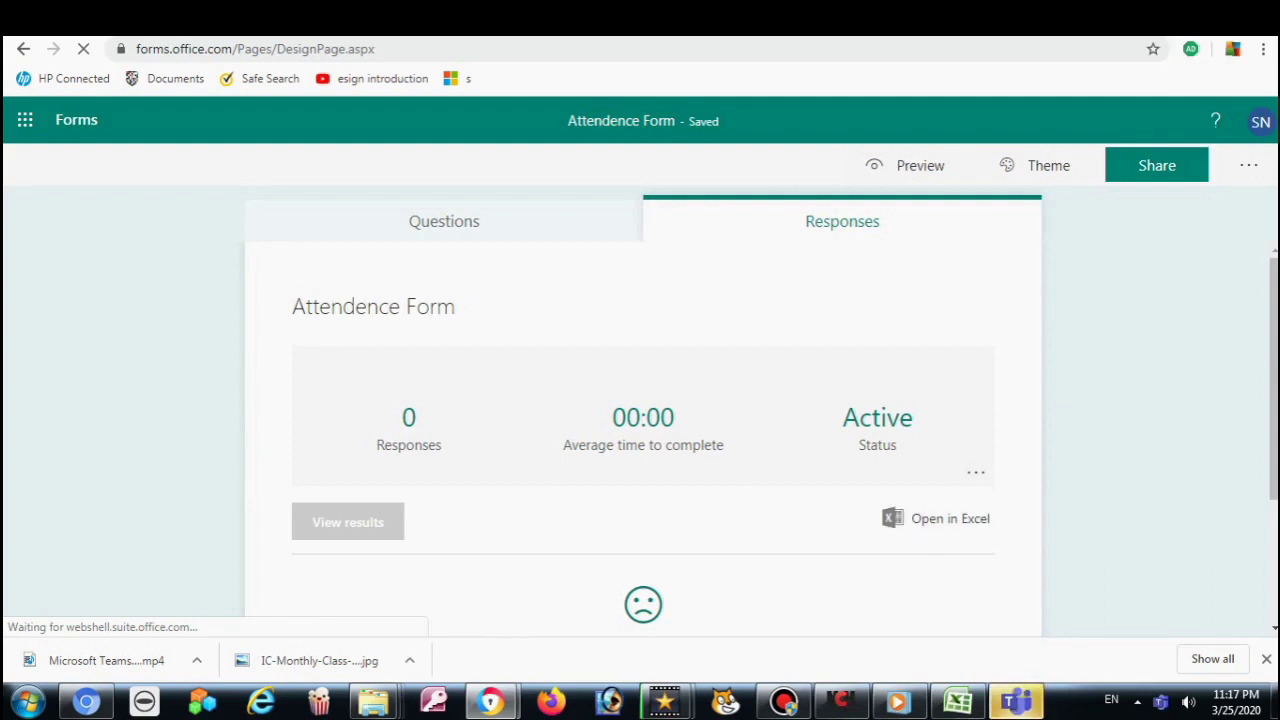
left_click(976, 472)
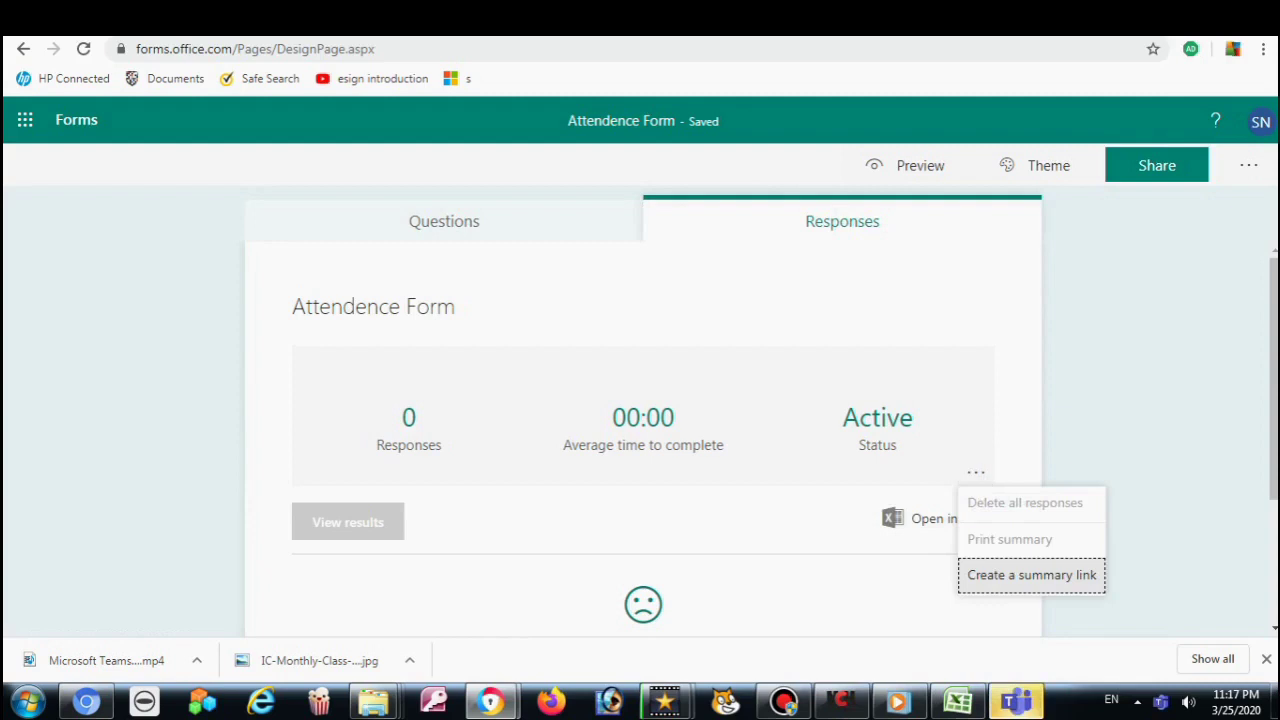
left_click(797, 551)
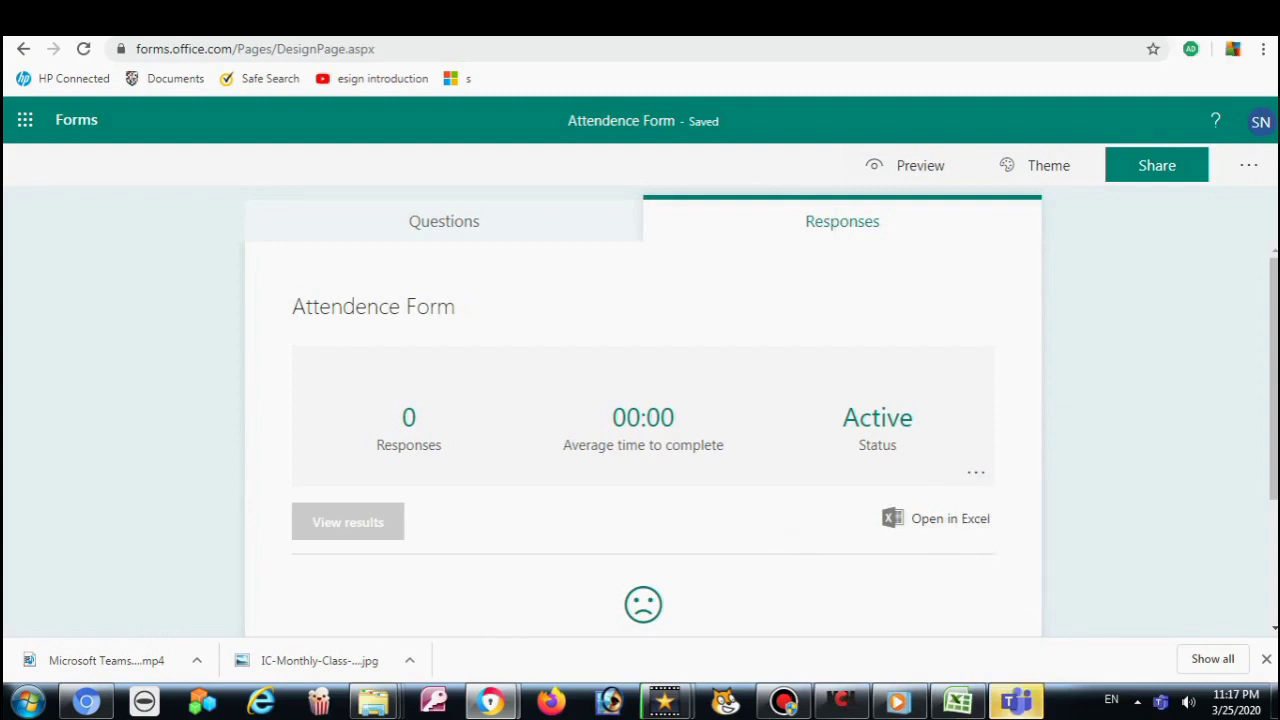